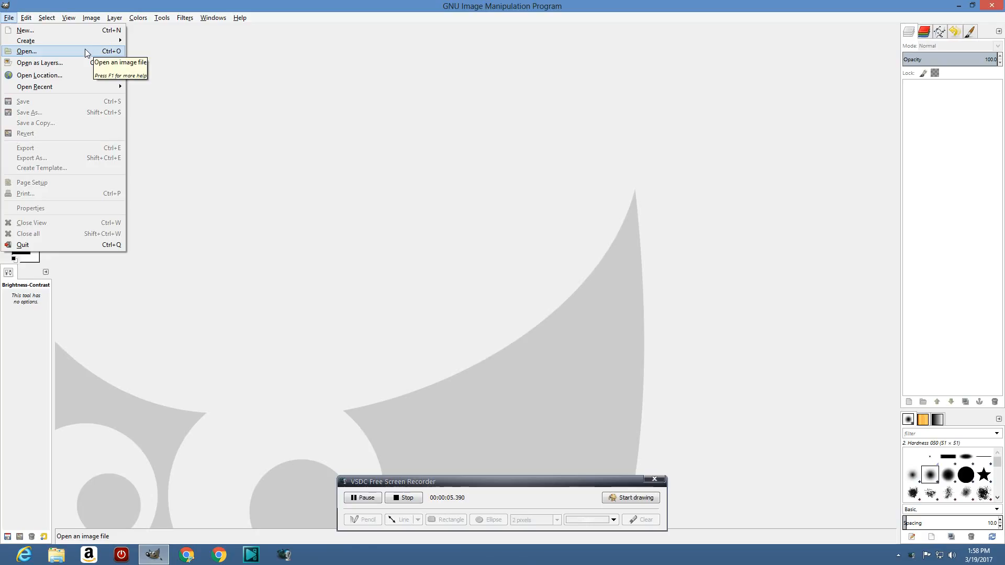
Open the image DSC_3233.JPG from the Pictures folder.
click(87, 52)
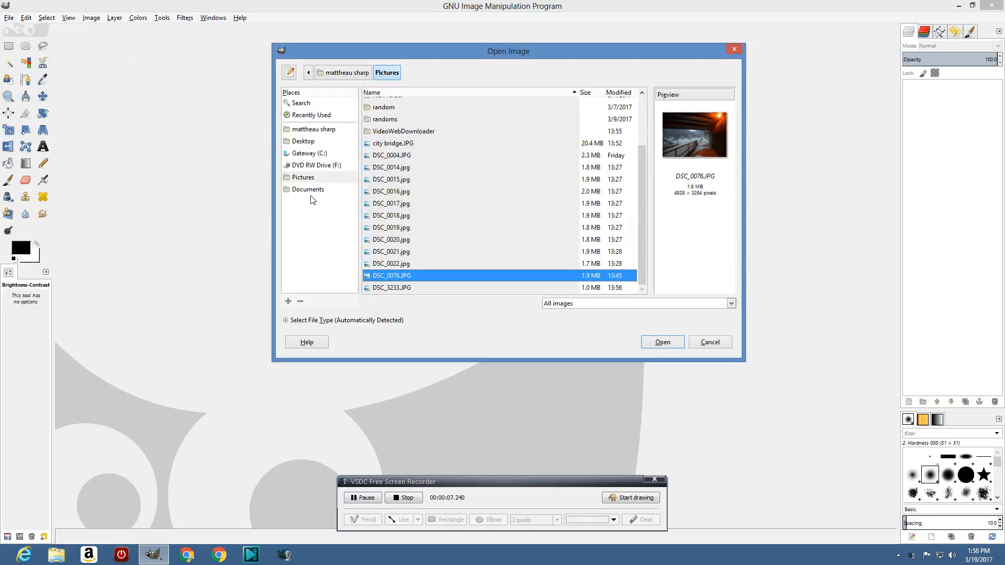
click(304, 179)
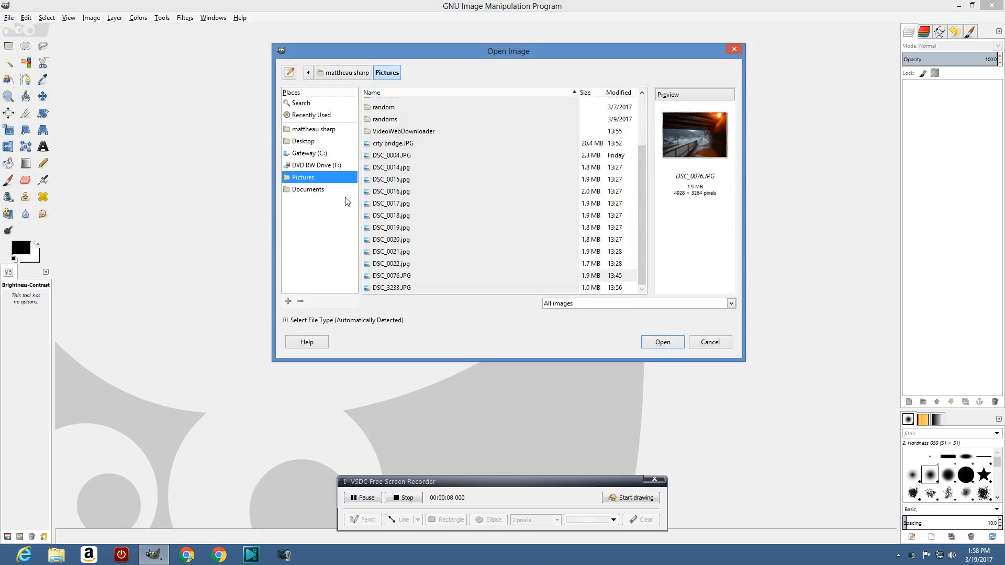
click(426, 253)
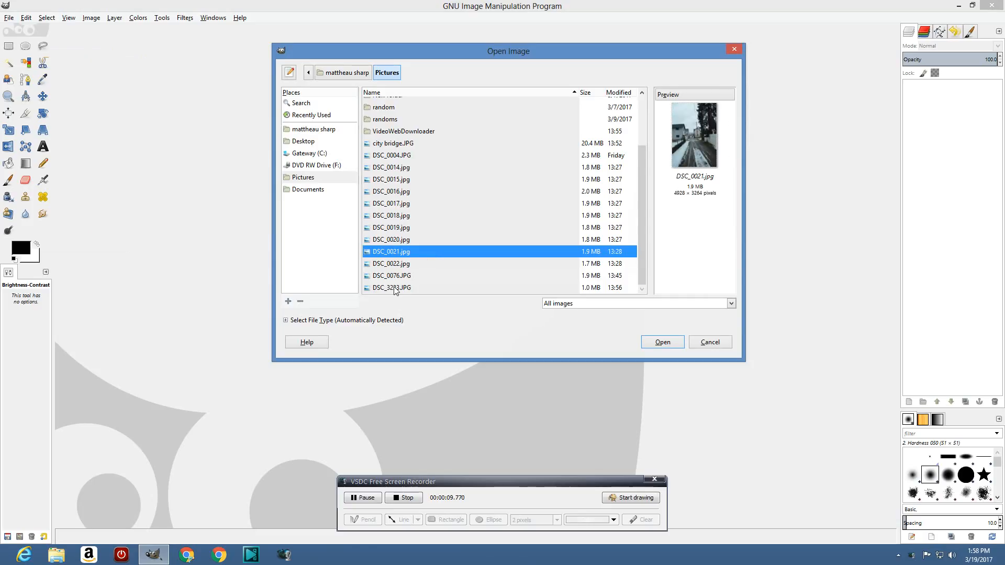
click(394, 288)
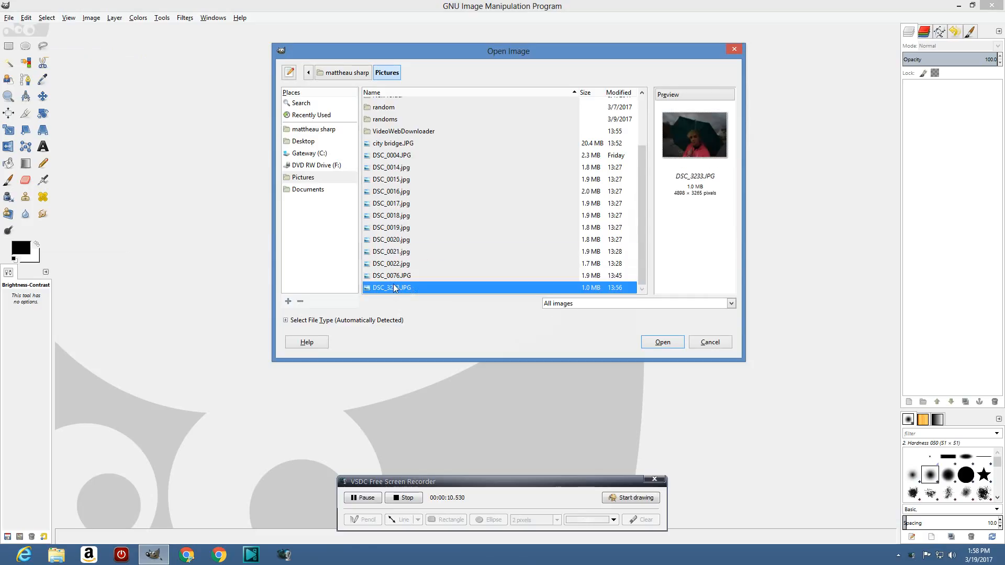
click(682, 344)
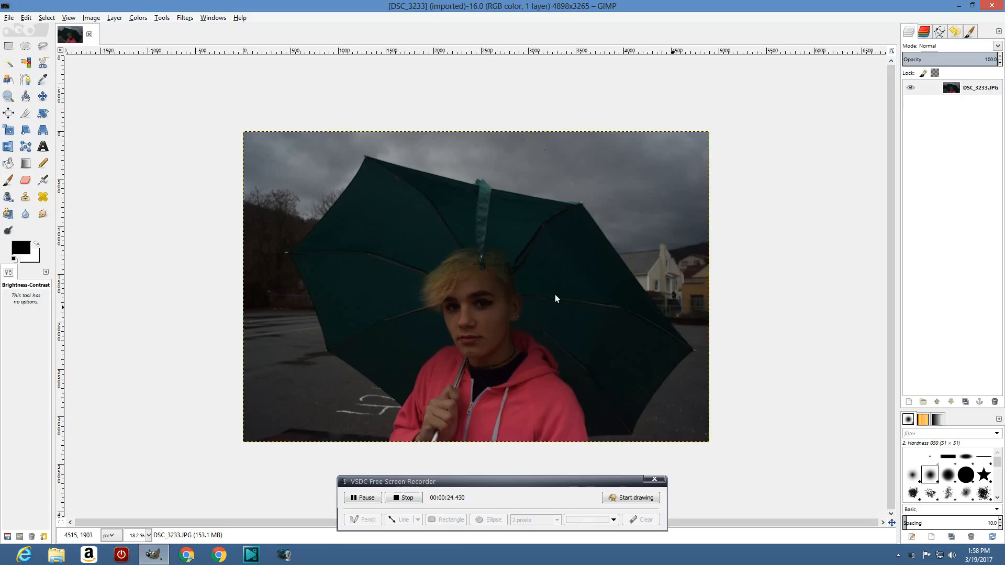
Start a path with the Paths tool at the photo's bottom edge and trace the pink sleeve up to the umbrella.
click(27, 84)
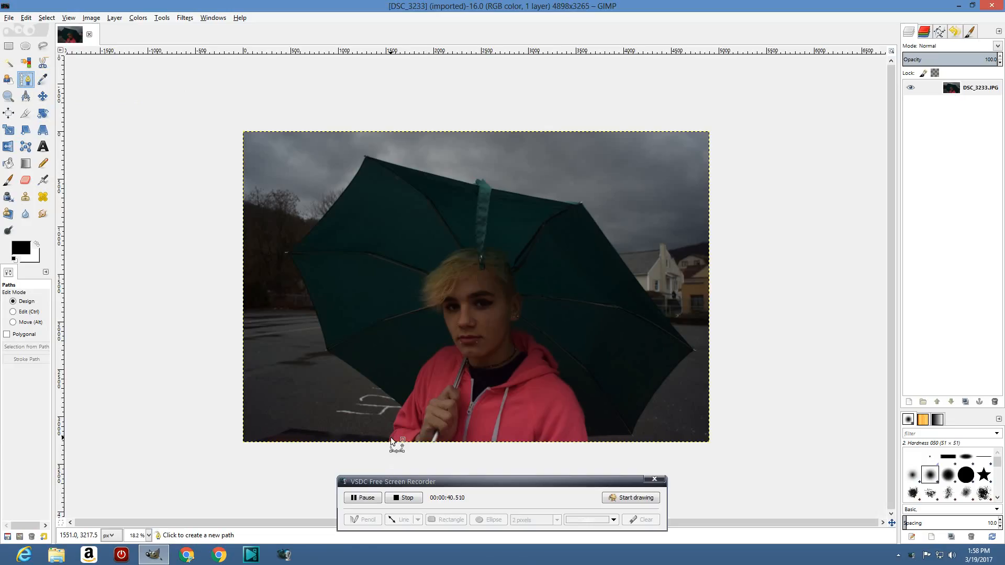
scroll(390, 438, up, 2)
scroll(419, 415, up, 1)
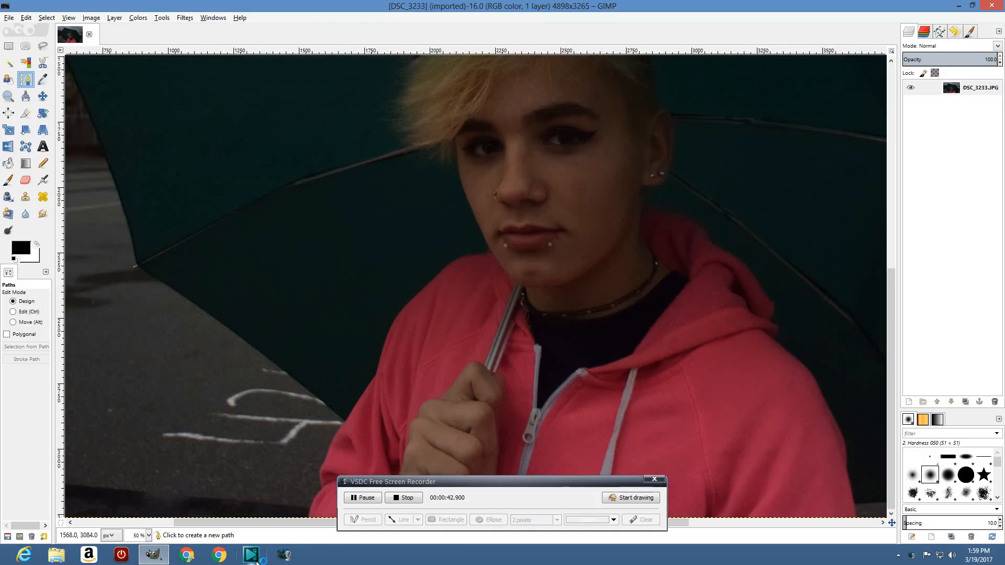
click(310, 516)
click(317, 489)
click(320, 476)
click(346, 422)
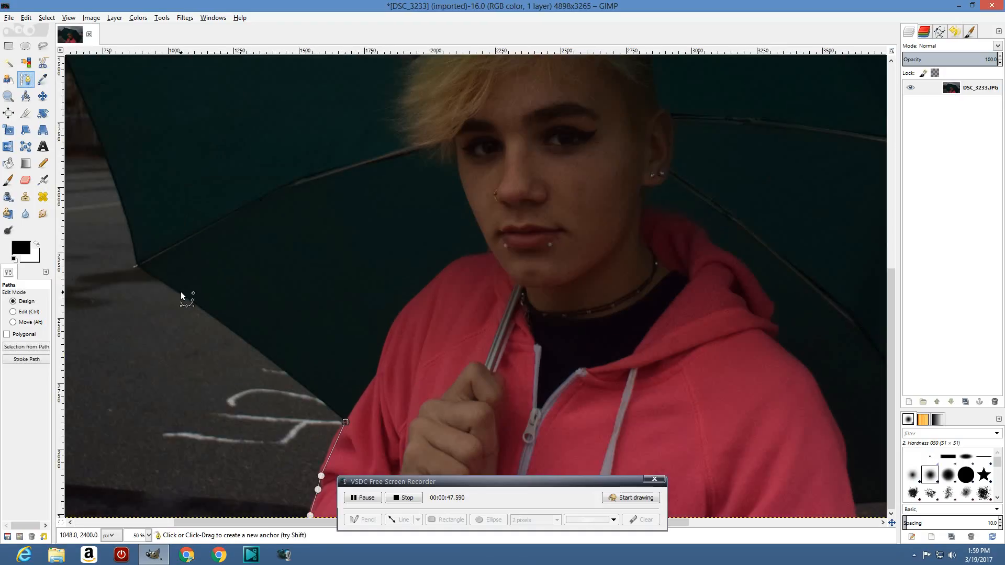
Continue the path along the umbrella's lower-left edge, around its lower-left corner and up towards the left tip.
click(180, 293)
click(138, 266)
click(126, 215)
scroll(127, 220, up, 5)
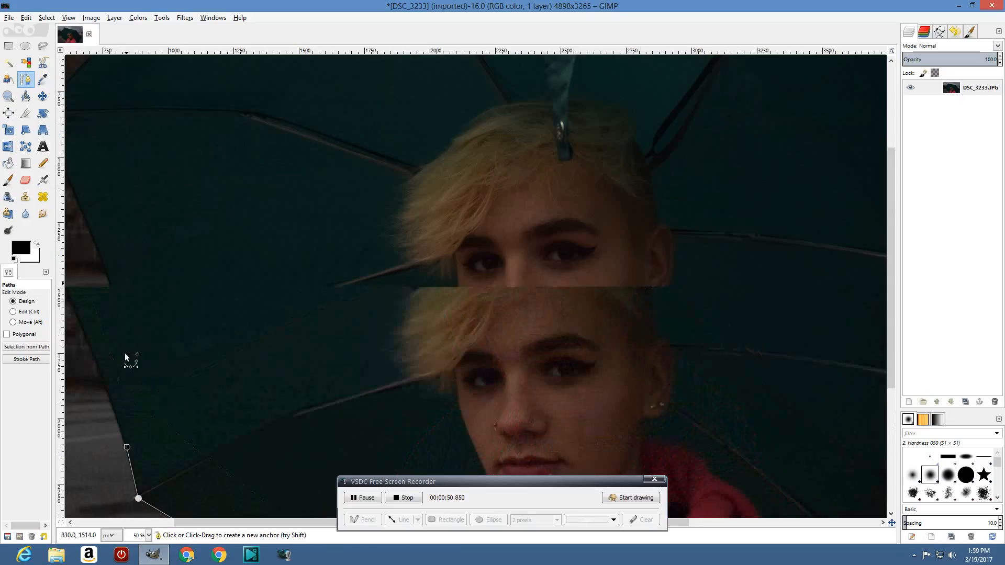
click(112, 398)
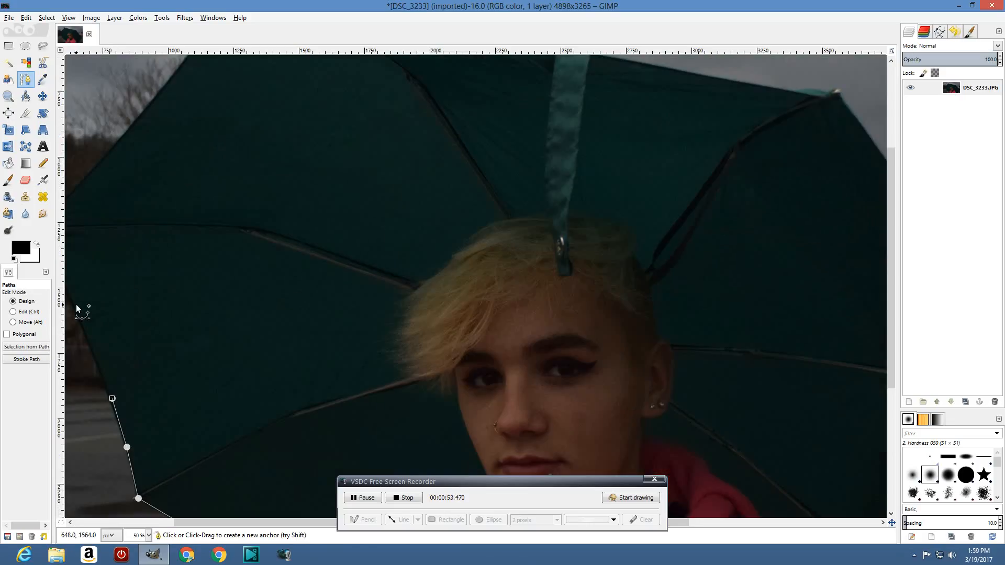
click(71, 304)
Extend the path around the umbrella's left tip and along its upper-left edge to the top peak.
scroll(93, 319, down, 1)
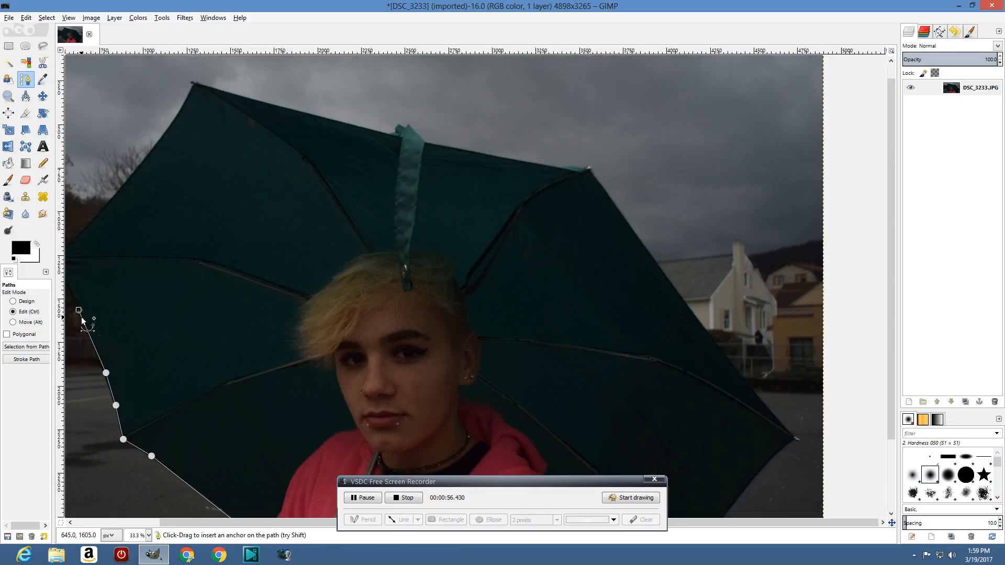
scroll(83, 320, down, 1)
click(216, 240)
click(259, 203)
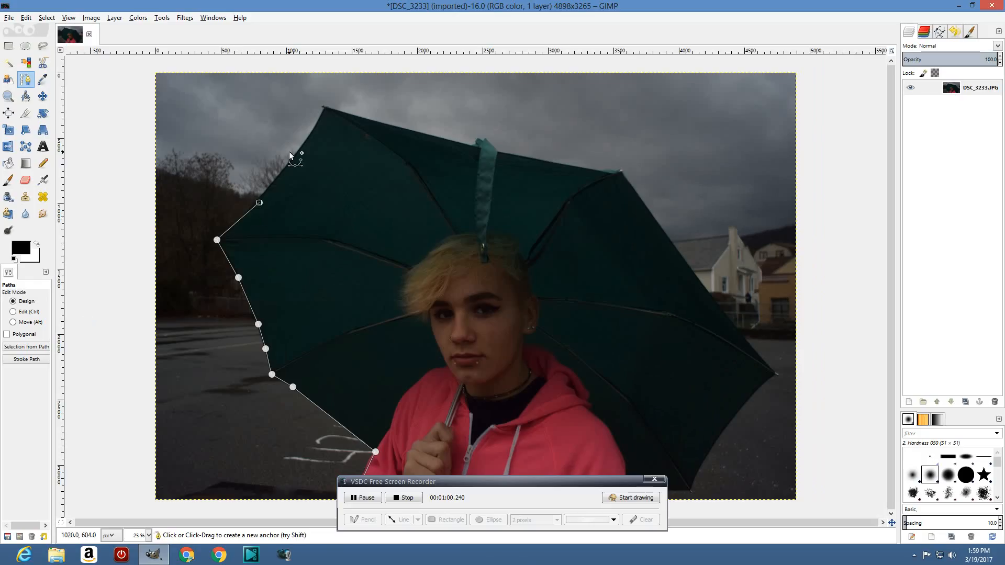
click(295, 150)
click(326, 104)
Trace the path along the umbrella's top edge, around the upper-right corner and down to the far-right tip.
click(478, 146)
click(528, 157)
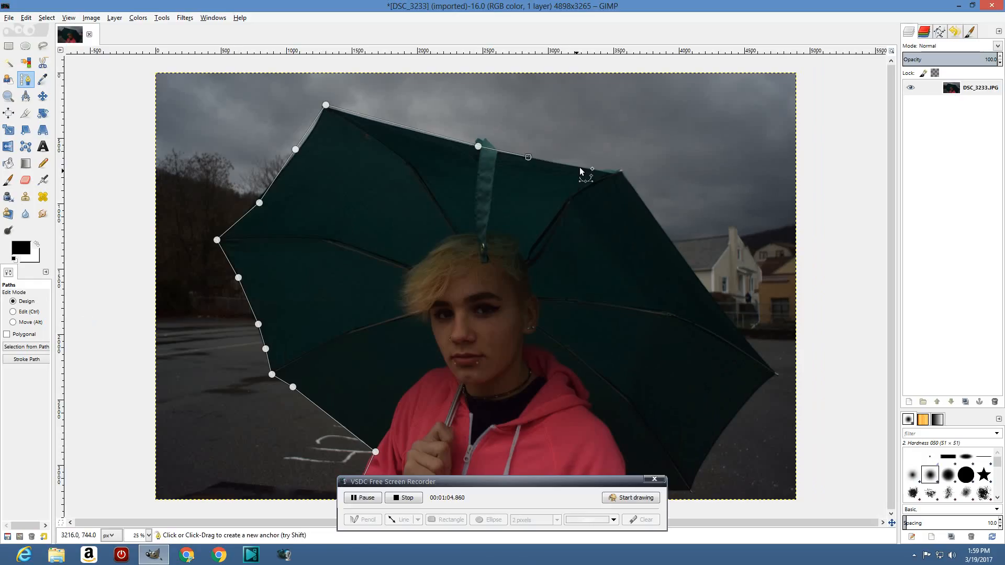
click(580, 168)
click(619, 175)
click(675, 247)
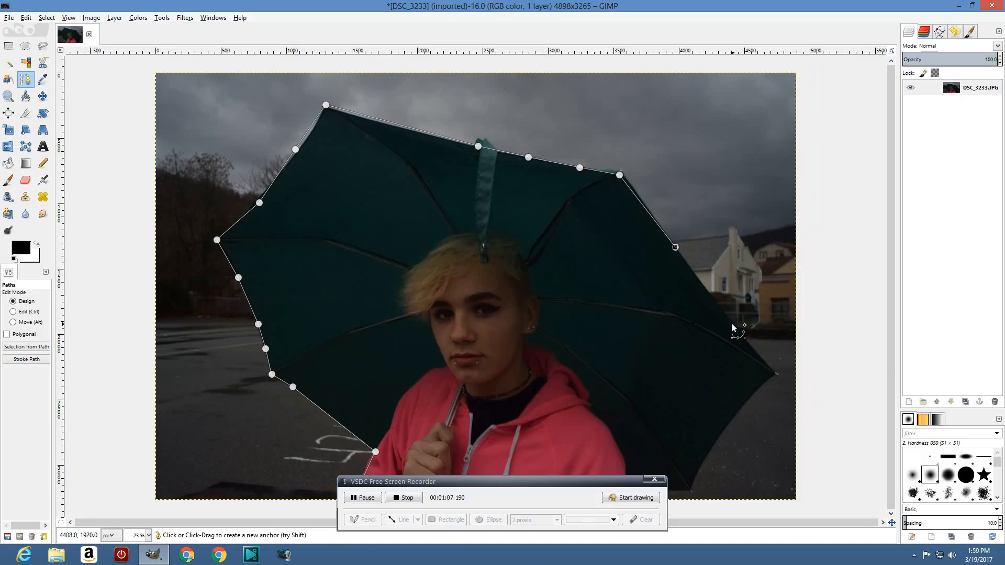
click(730, 324)
click(772, 370)
Trace the umbrella's lower-right edge, close the path at its starting anchor along the photo's bottom, and convert it to a selection.
click(766, 380)
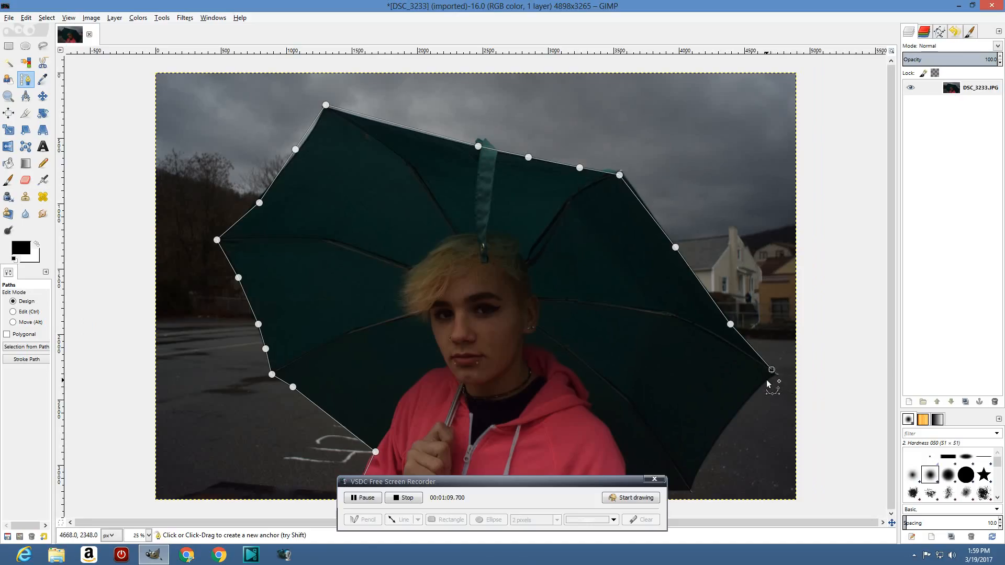
click(719, 436)
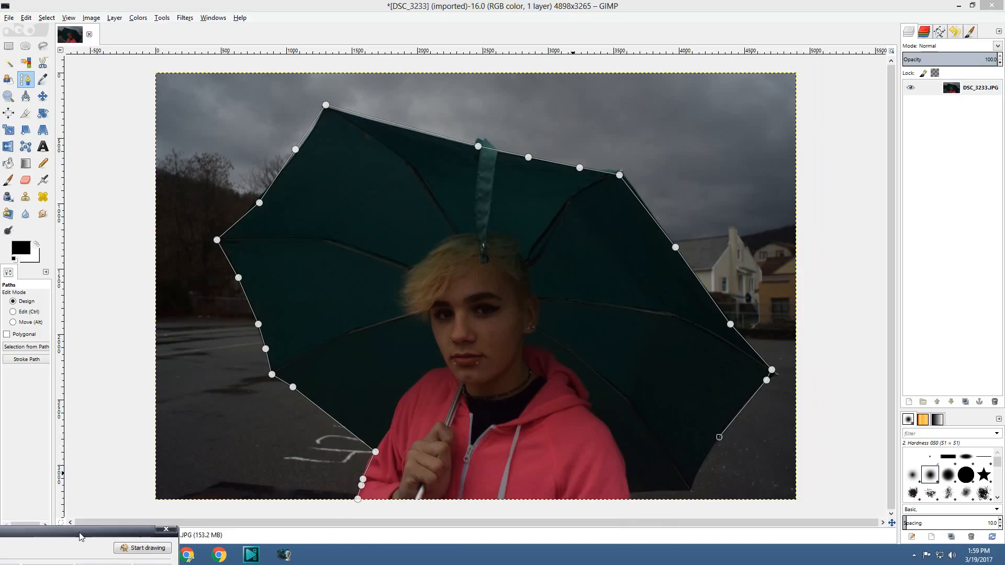
click(688, 491)
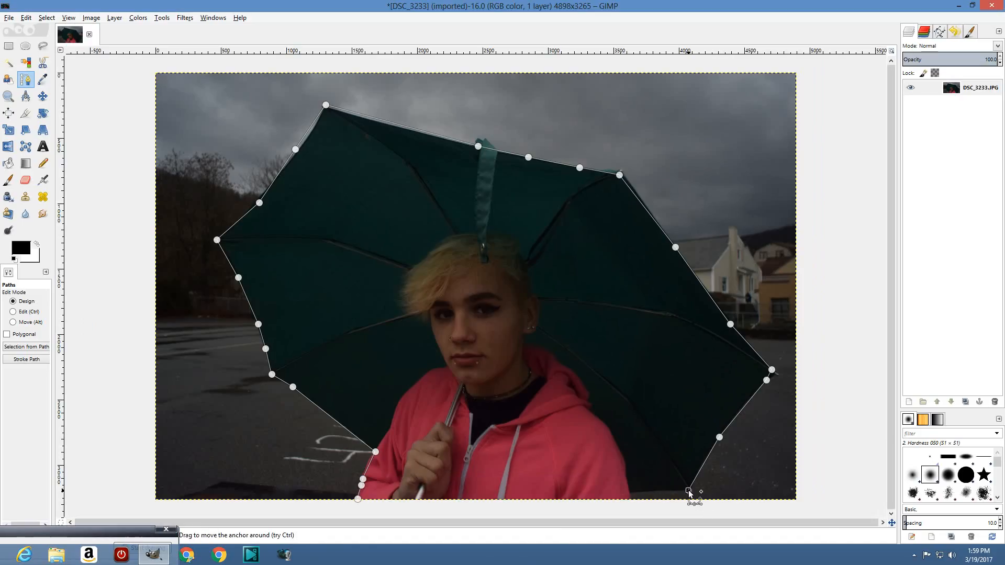
click(631, 493)
ctrl+click(358, 498)
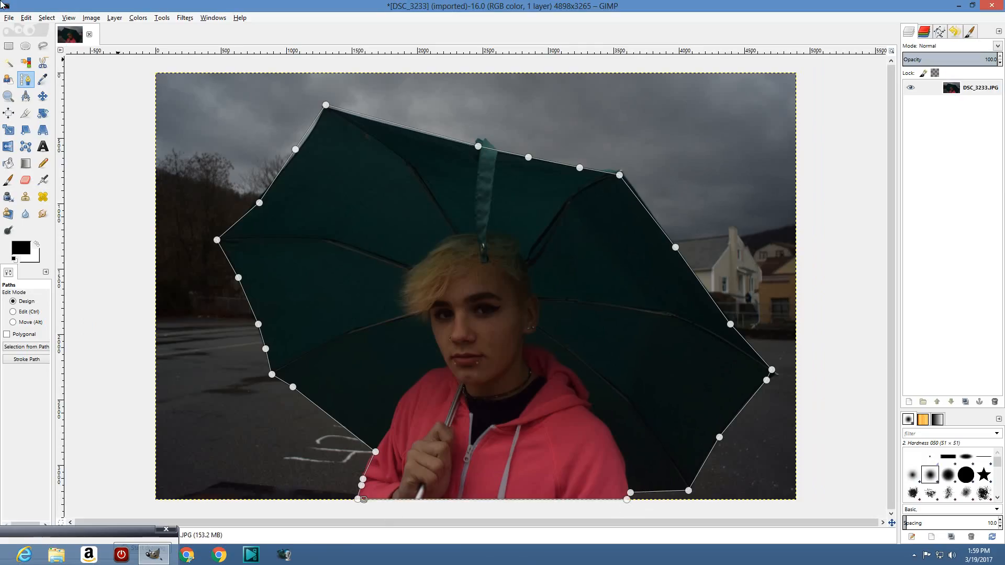
click(51, 19)
click(62, 94)
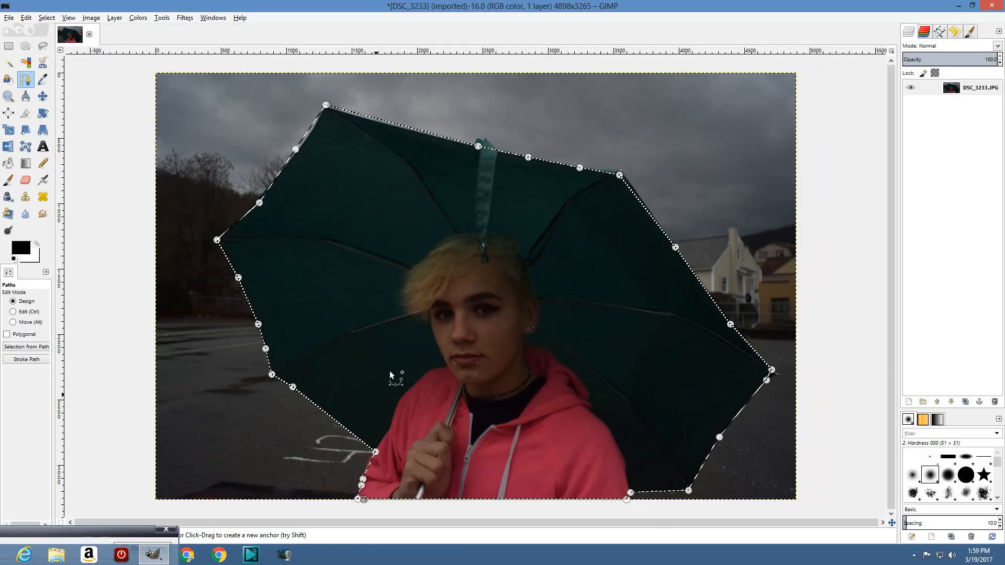
Open the Brightness-Contrast adjustment for the selected subject, raise the brightness to 20 and move the dialog off the subject.
click(133, 18)
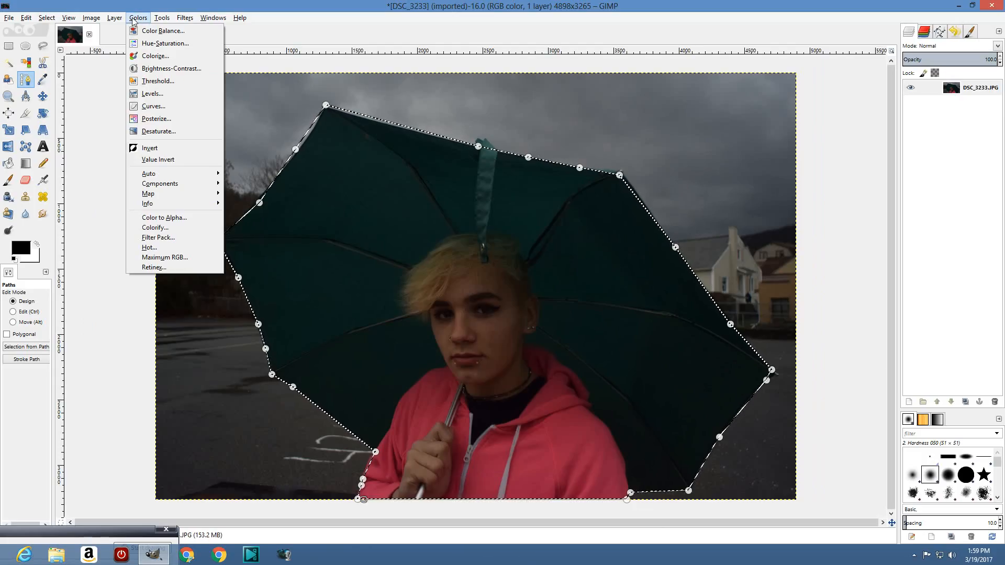
click(134, 20)
click(166, 21)
mouse_move(144, 19)
click(178, 69)
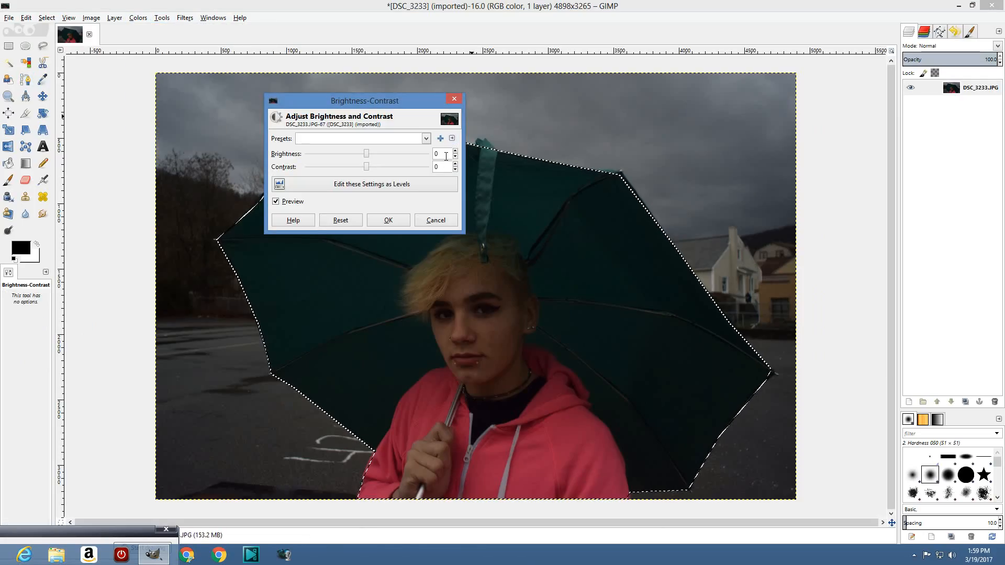
click(456, 151)
click(455, 152)
drag(345, 104, 143, 33)
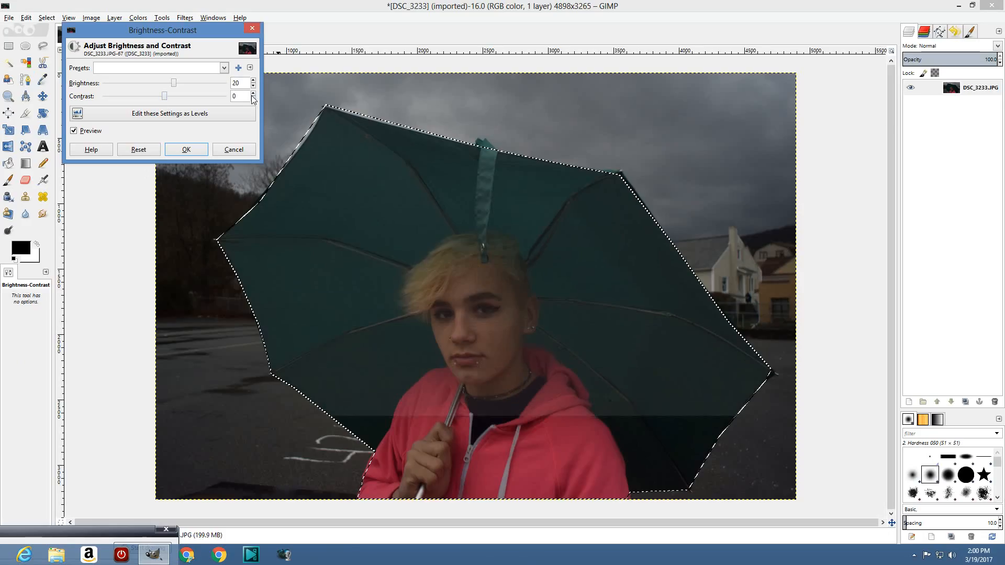
Raise the contrast of the selected area to 20.
click(253, 93)
click(253, 94)
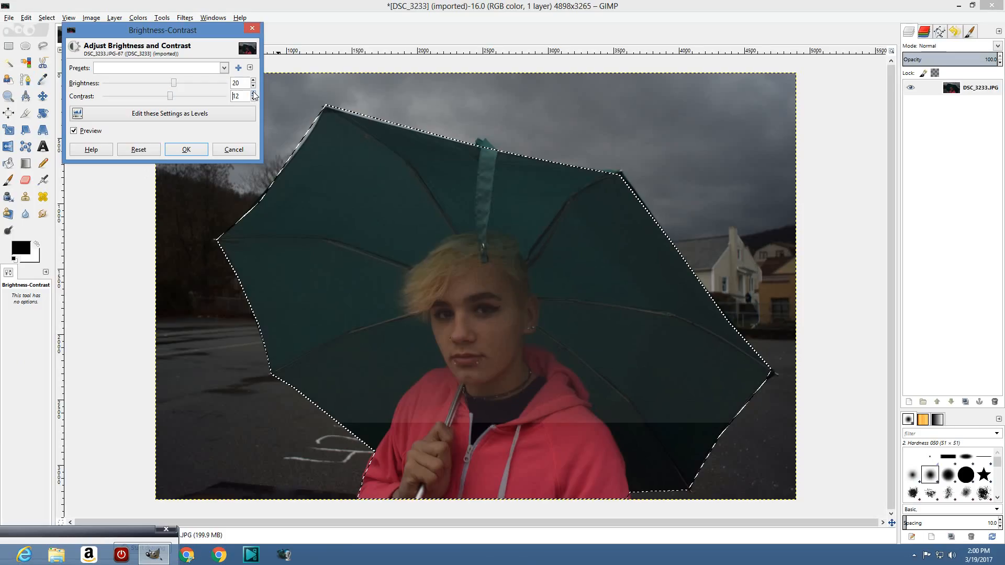
click(254, 94)
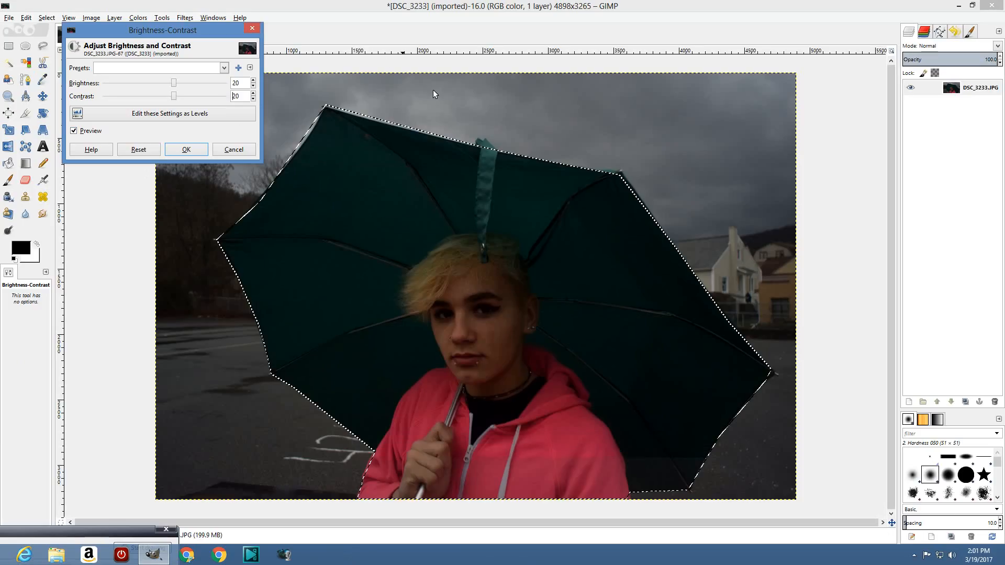
Set both the brightness and the contrast of the selected subject to 50.
click(253, 80)
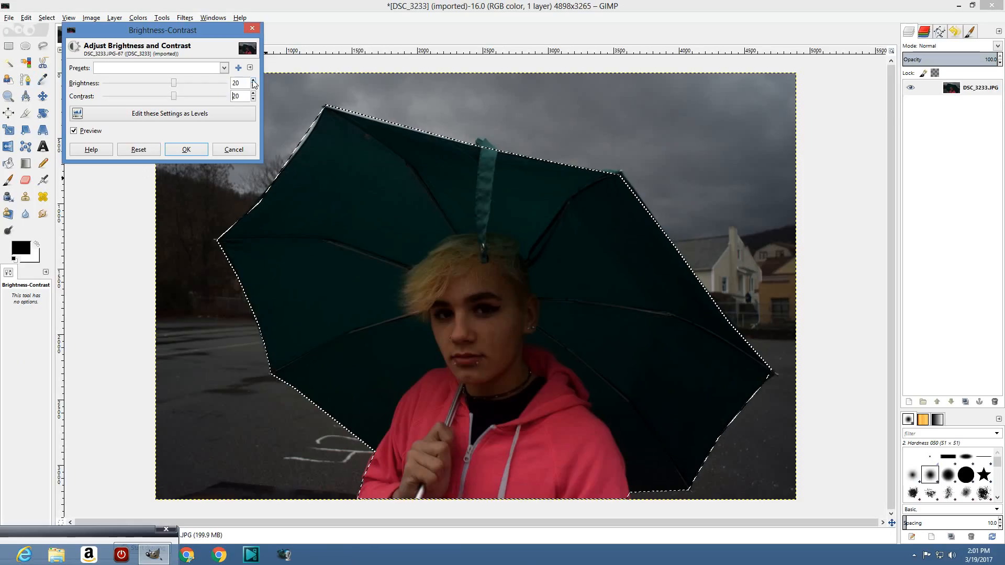
click(254, 81)
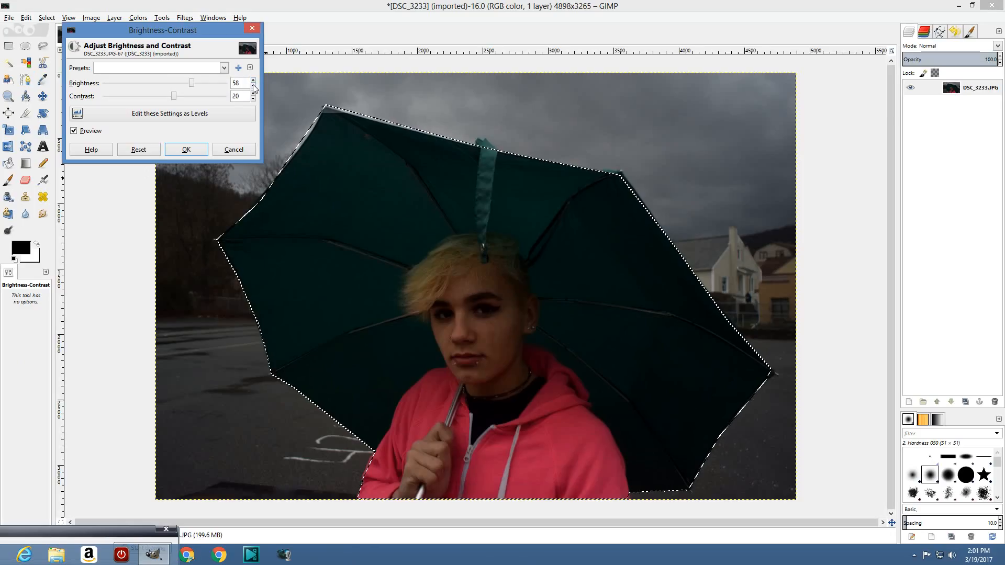
click(254, 86)
double_click(242, 95)
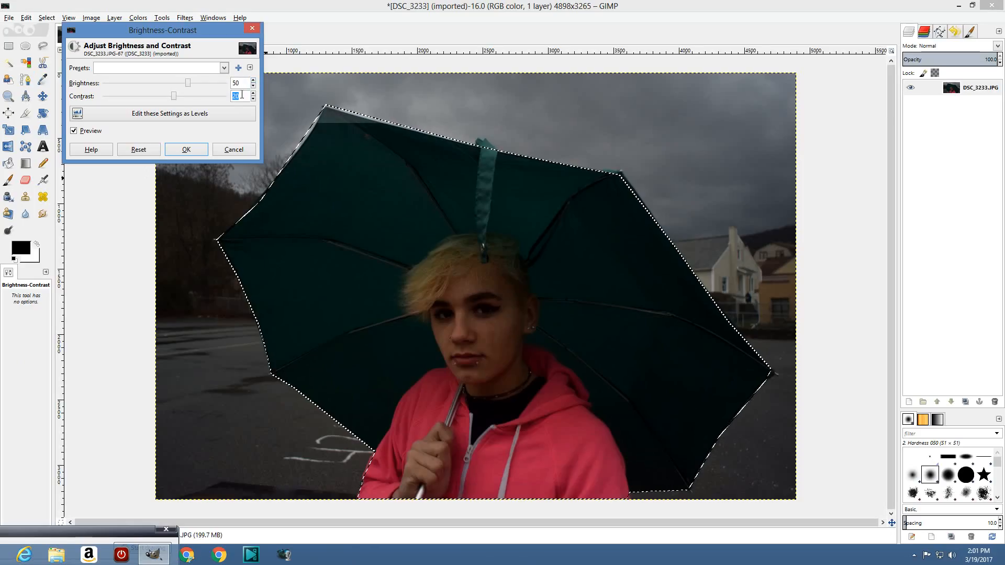
text(50)
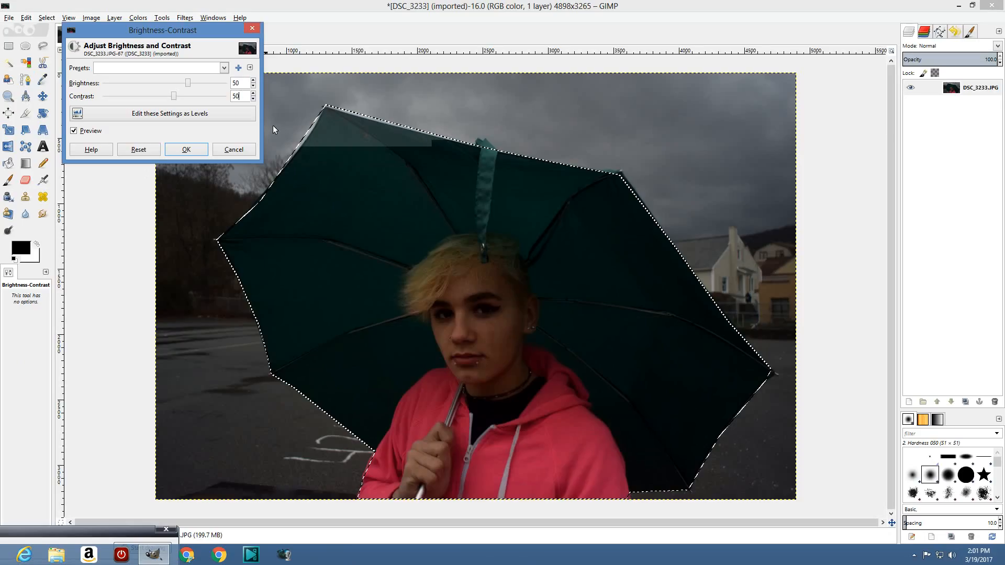
Turn off the preview and apply the brightness-contrast adjustment with the contrast at 50.
key(Tab)
key(space)
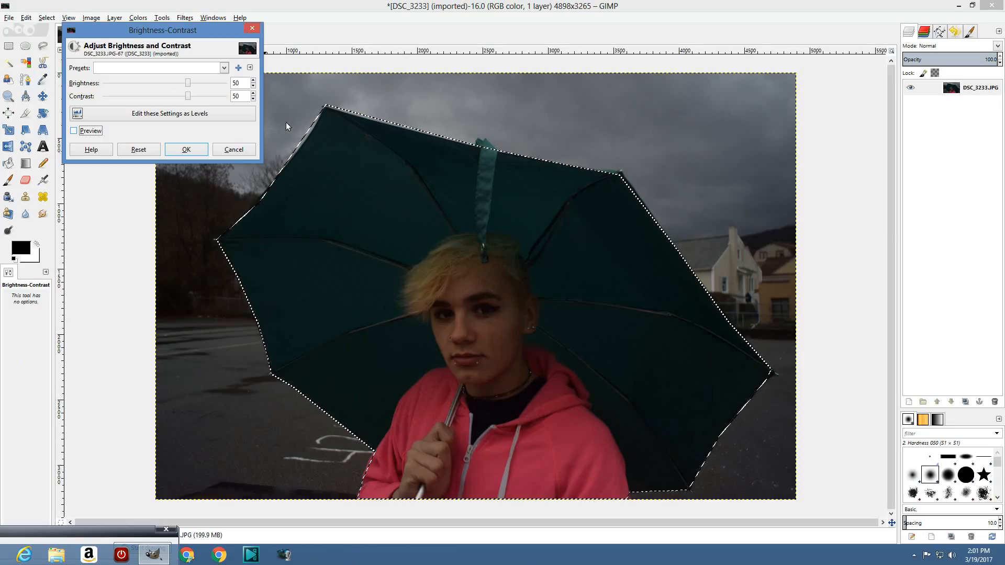
click(253, 98)
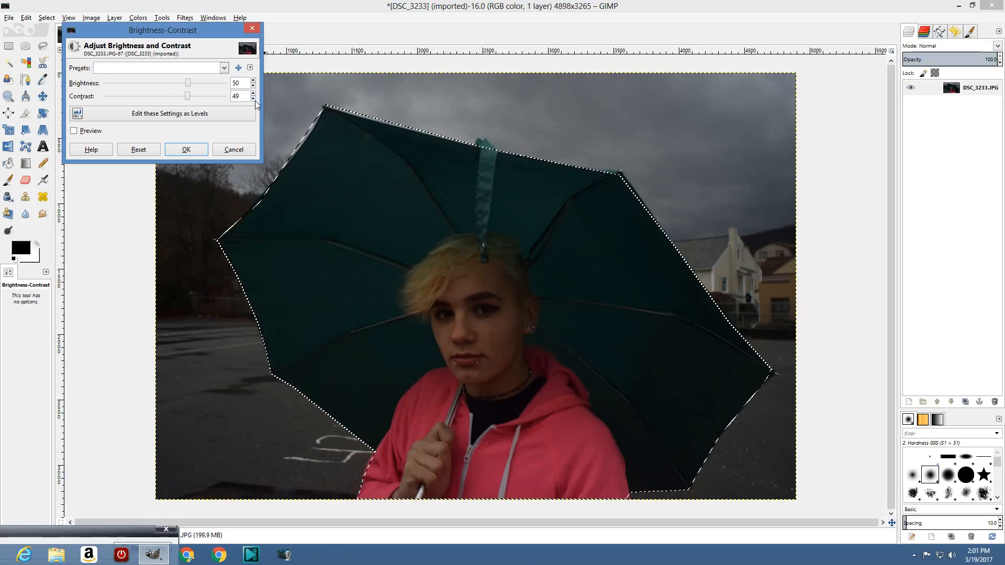
click(254, 94)
click(187, 147)
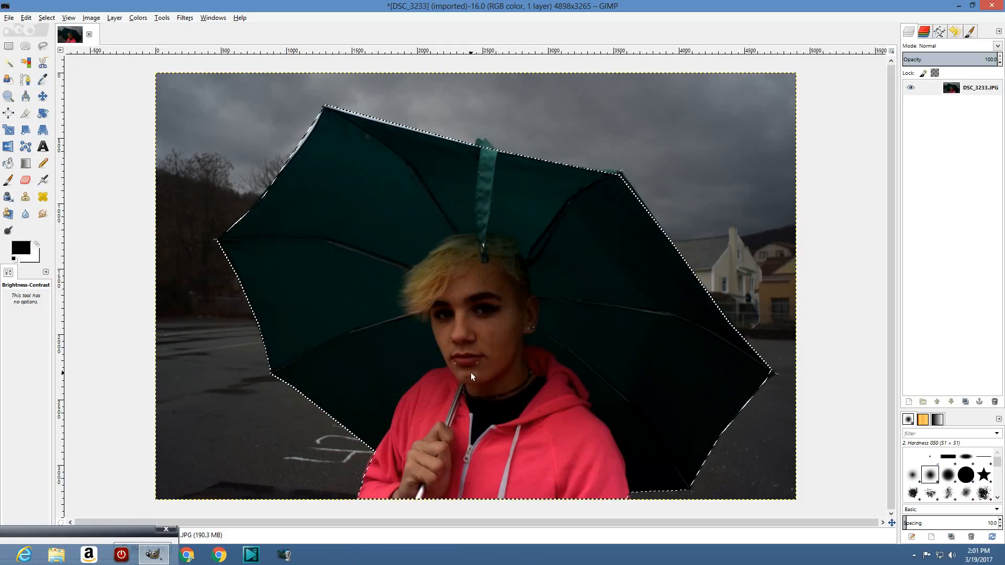
Clear the selection around the umbrella and the subject.
click(46, 17)
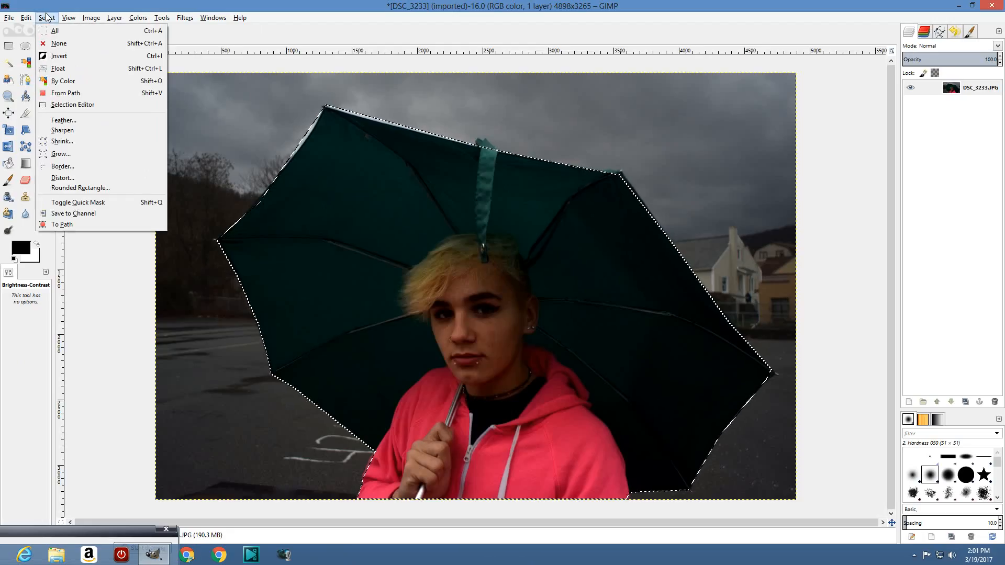
click(66, 45)
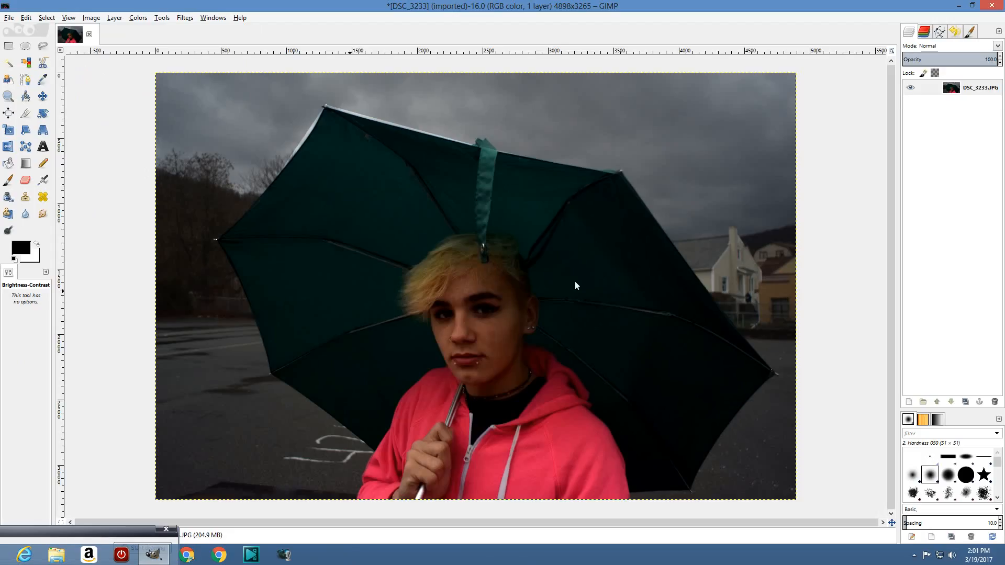
Start a new path along the umbrella's lower-left edge and down the pink sleeve to the image's bottom border.
click(21, 81)
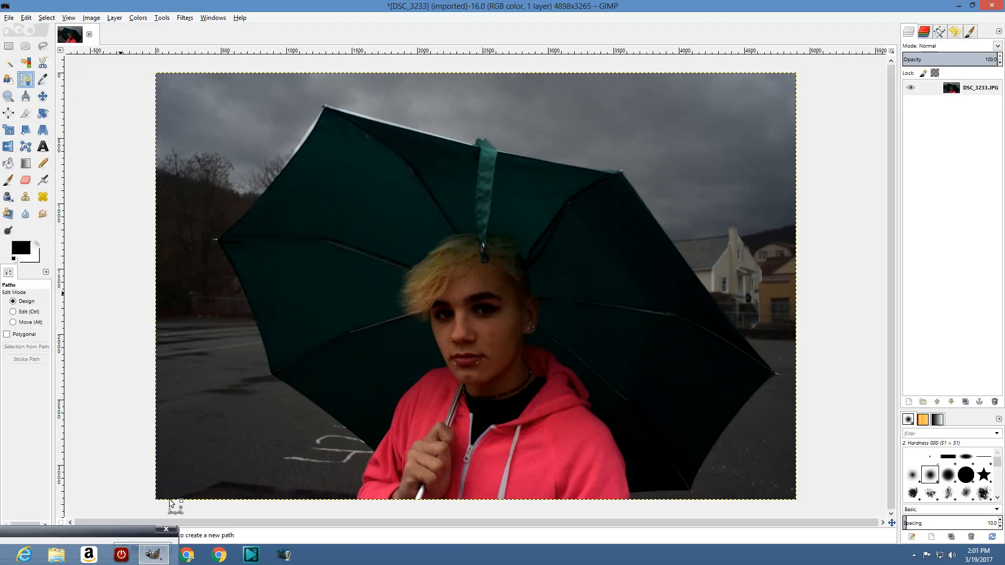
click(290, 387)
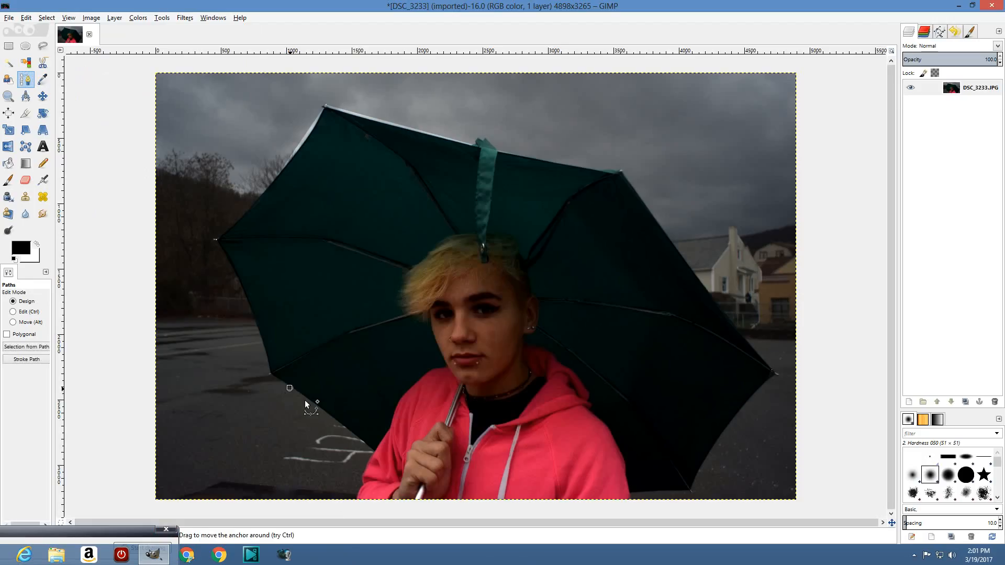
click(373, 451)
click(364, 473)
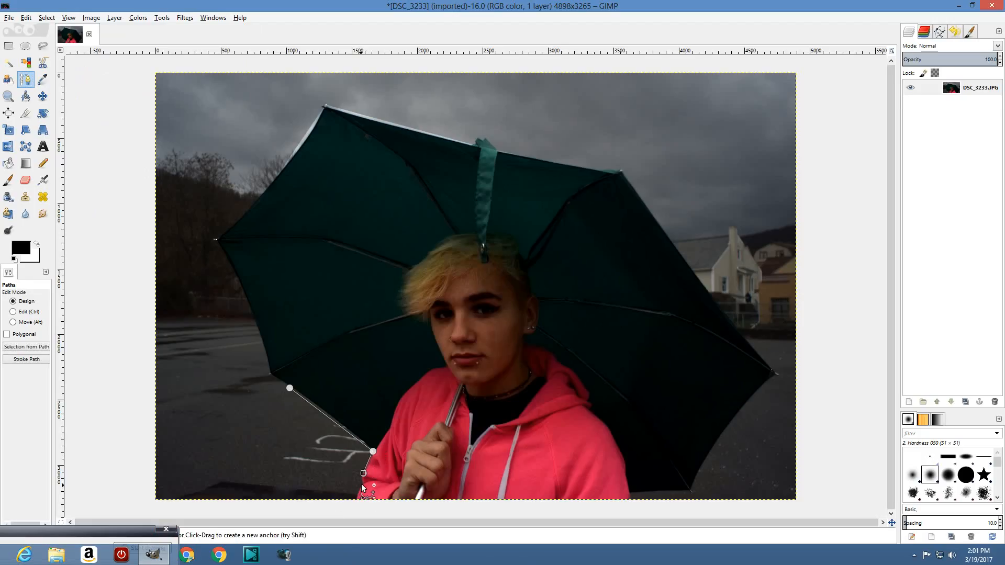
click(363, 481)
click(355, 498)
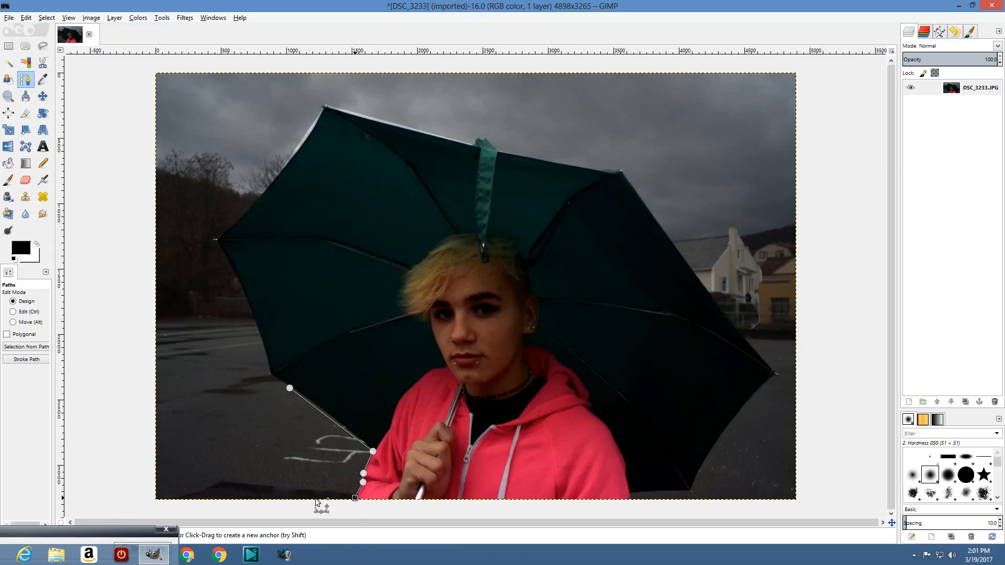
Extend the path around all four corners of the image to enclose the background.
click(157, 498)
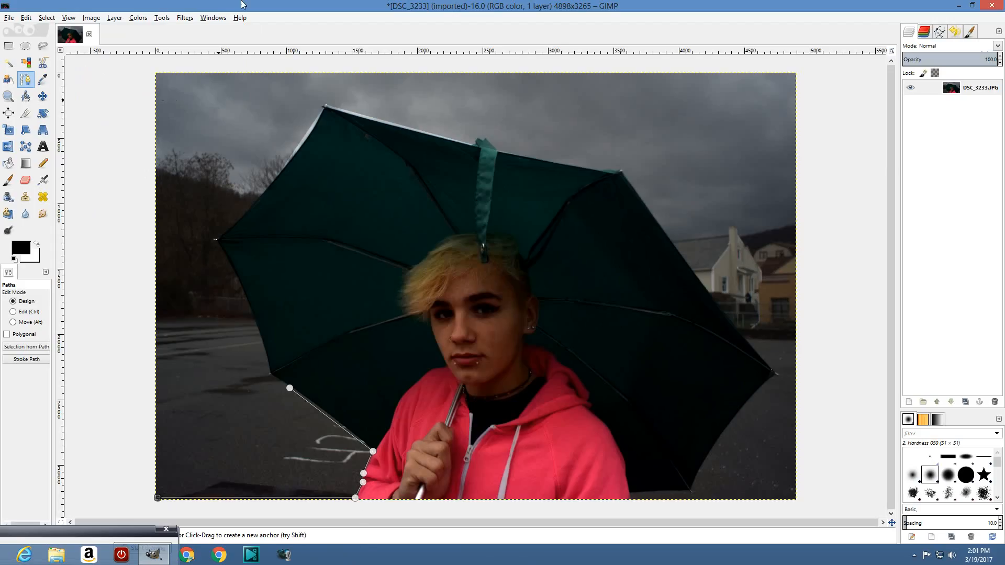
click(156, 73)
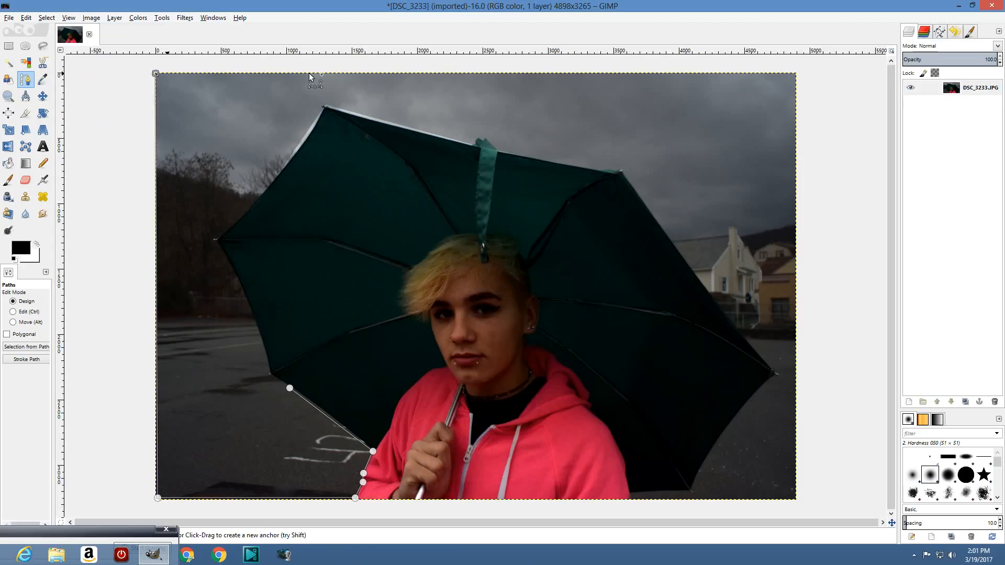
click(792, 73)
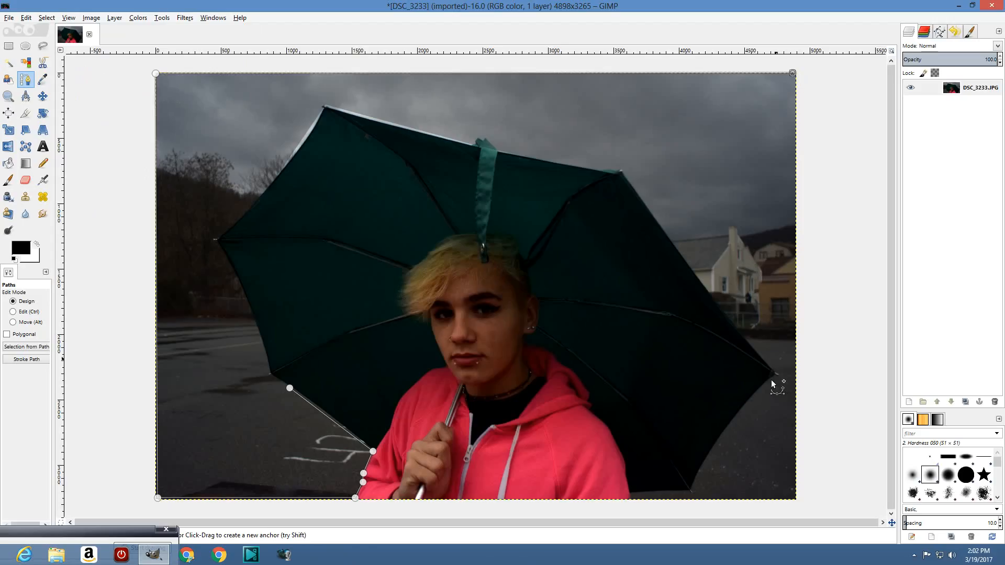
click(795, 499)
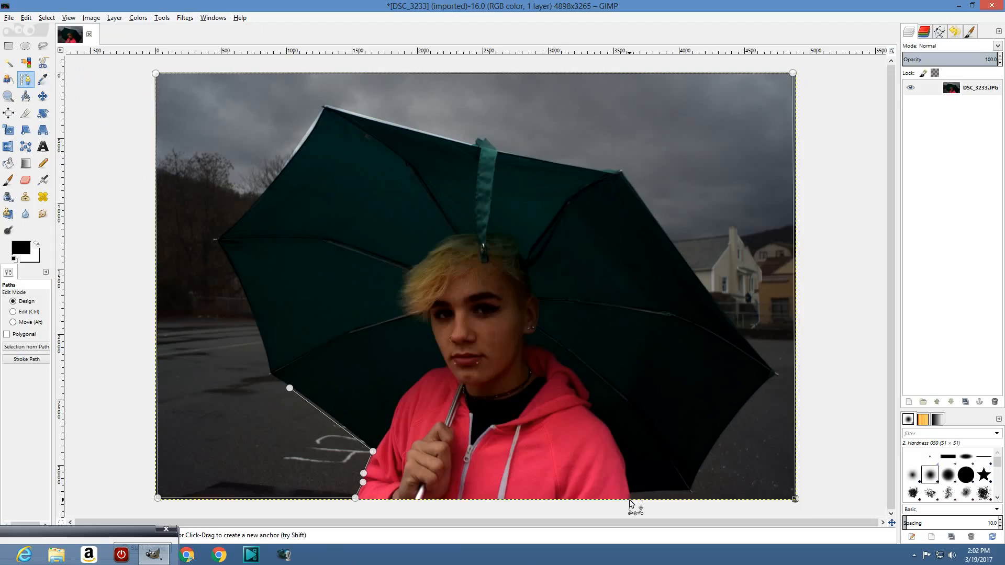
Continue the path from the bottom border around the umbrella's outer tips and back to the first anchor.
click(630, 499)
click(692, 490)
click(774, 375)
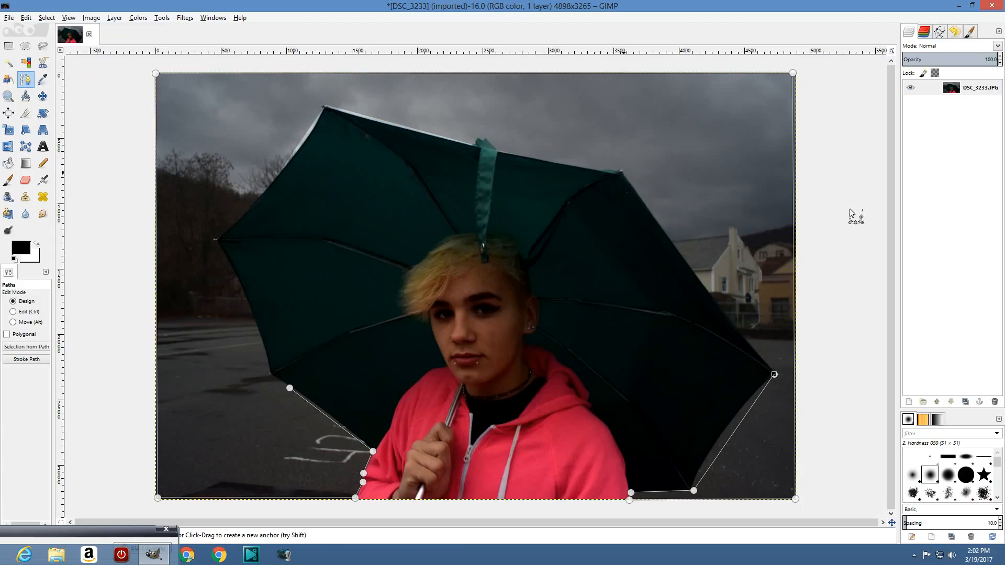
click(623, 172)
click(325, 106)
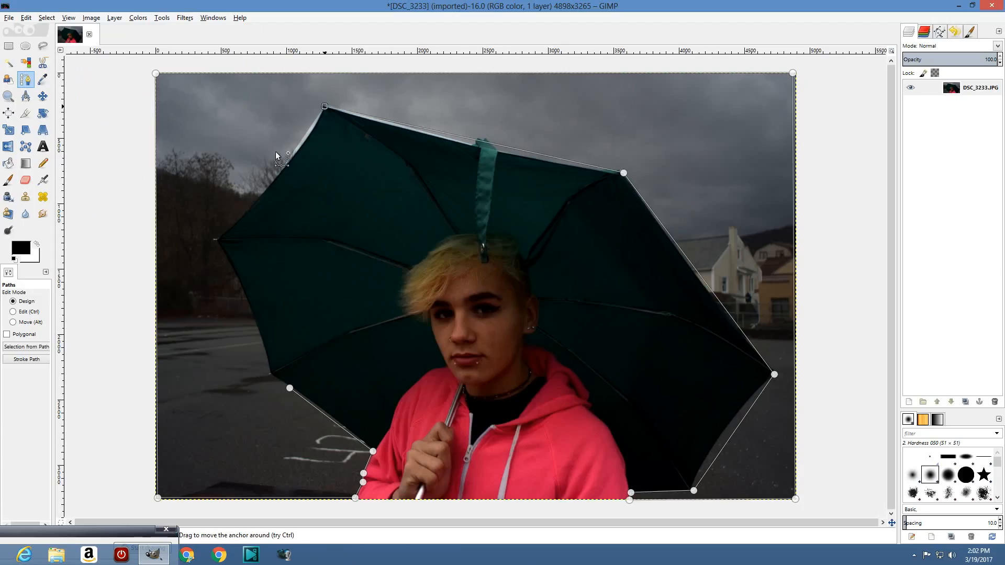
click(220, 241)
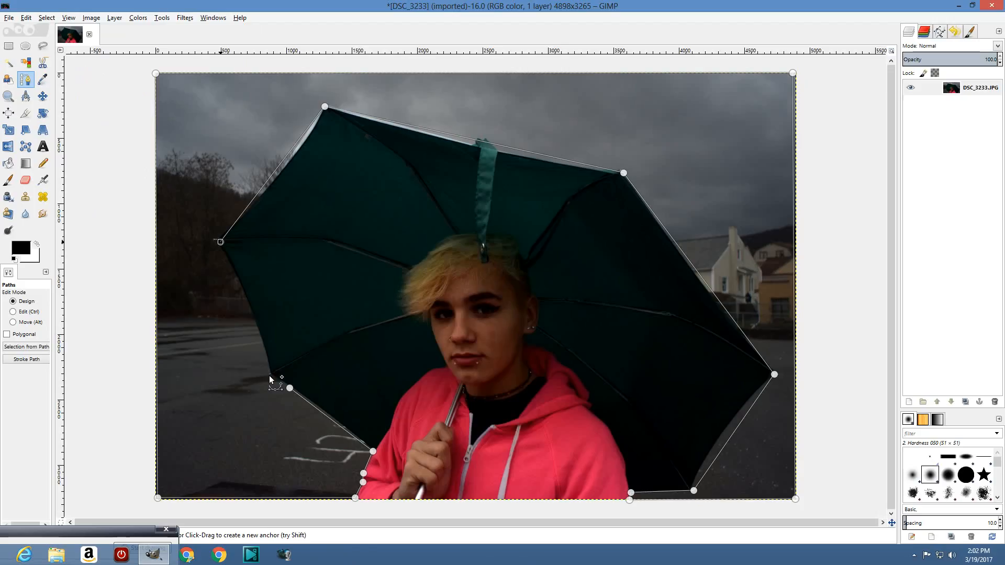
click(271, 369)
click(289, 387)
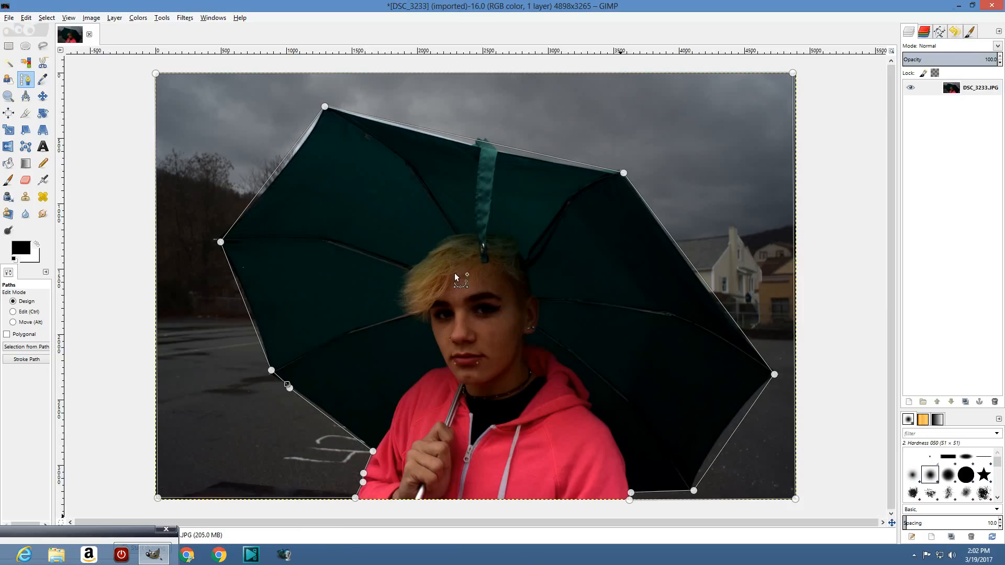
Try a brightness-contrast adjustment with brightness -67 and contrast -68 on the image, and undo it.
click(139, 17)
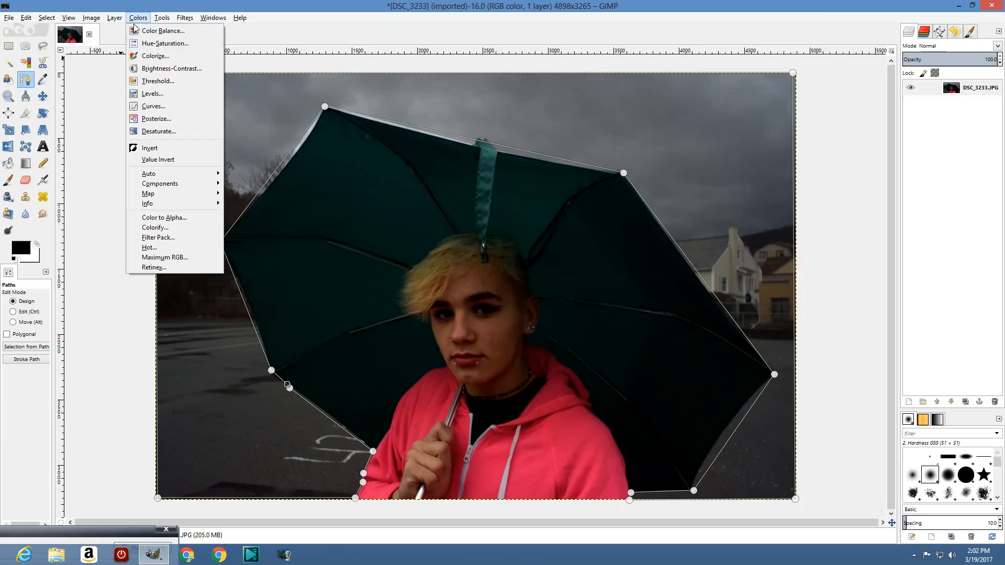
click(153, 68)
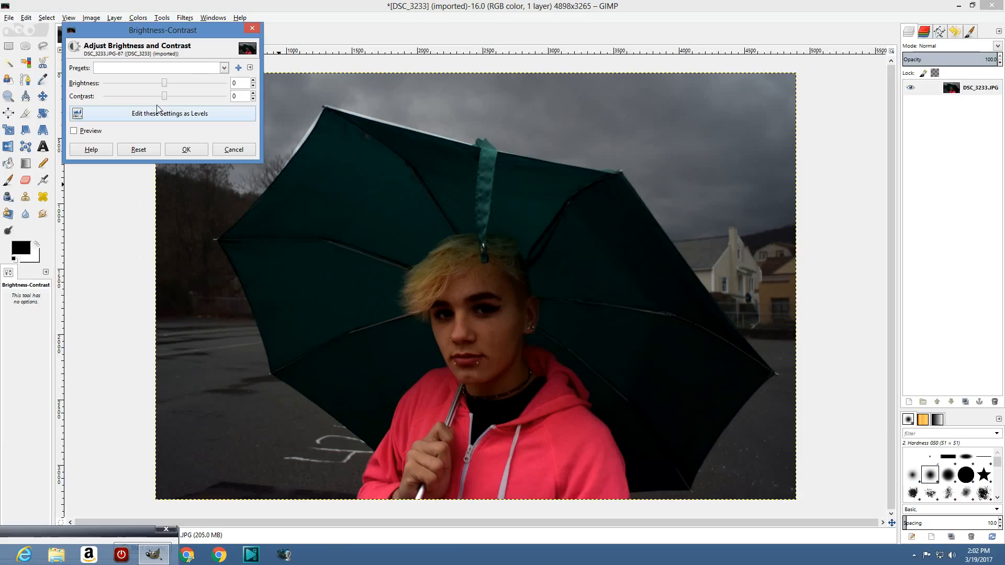
drag(164, 83, 134, 86)
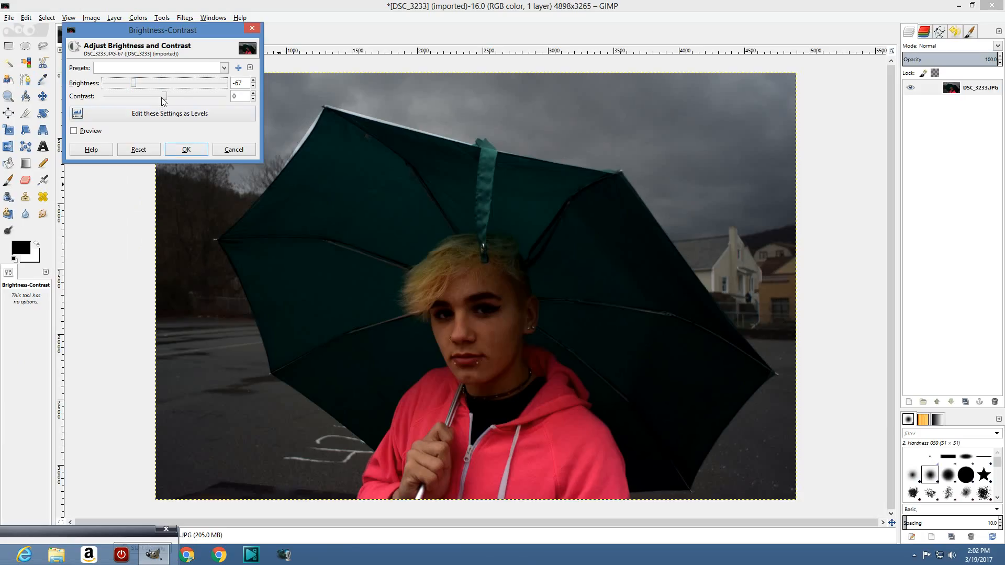
drag(162, 100, 133, 95)
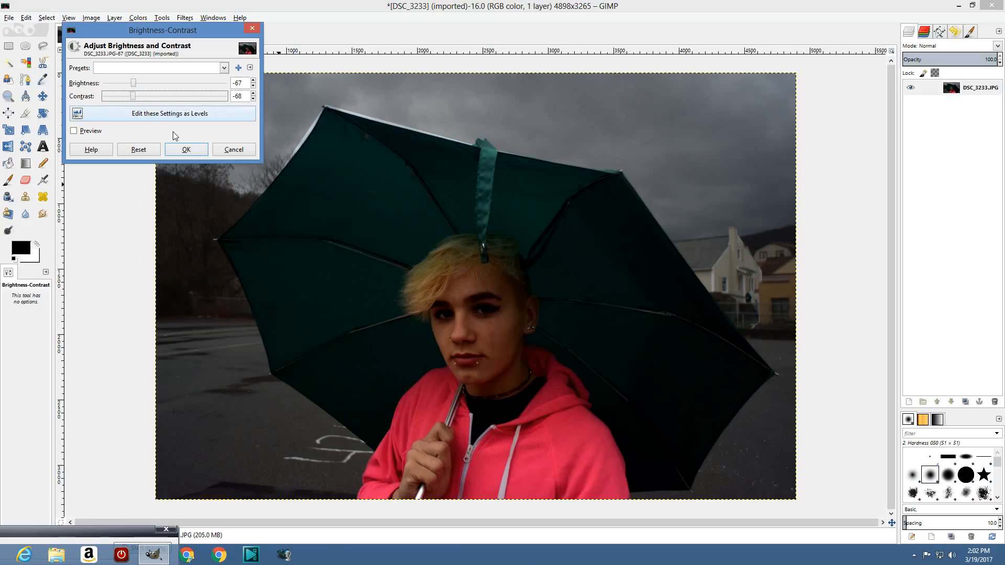
click(190, 153)
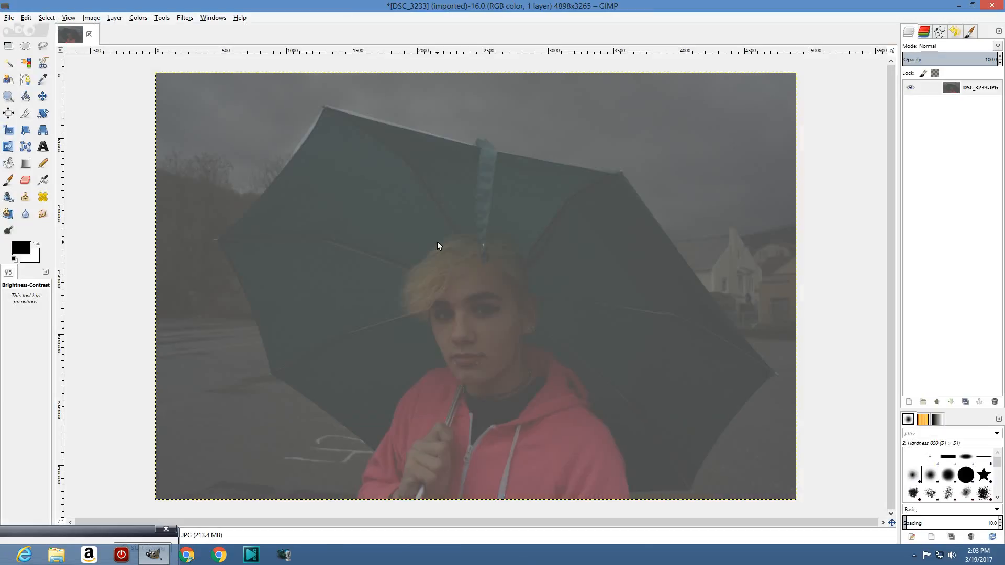
key(ctrl+z)
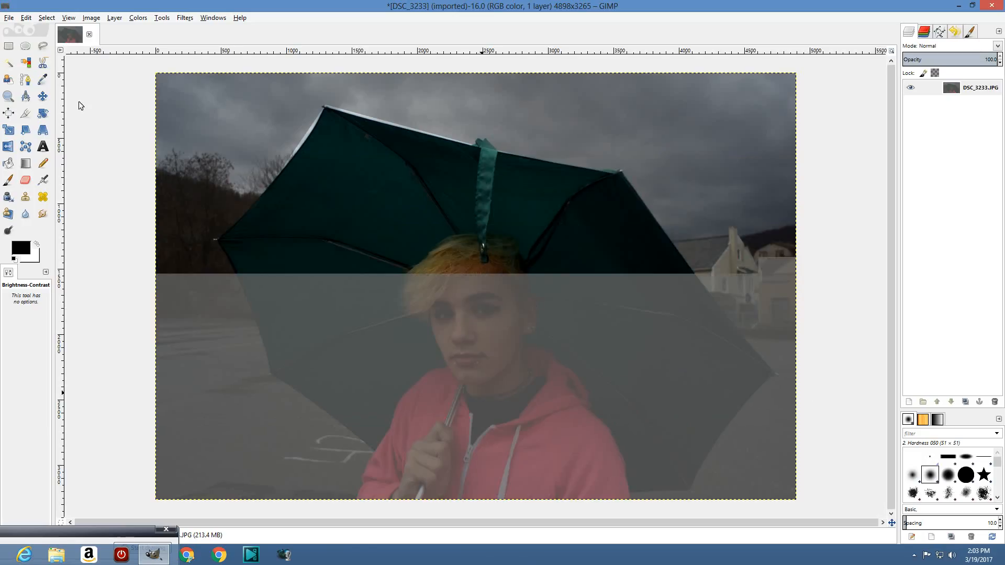
Outline the background with a new path along the image borders and the umbrella's edge, and turn it into a selection.
click(27, 82)
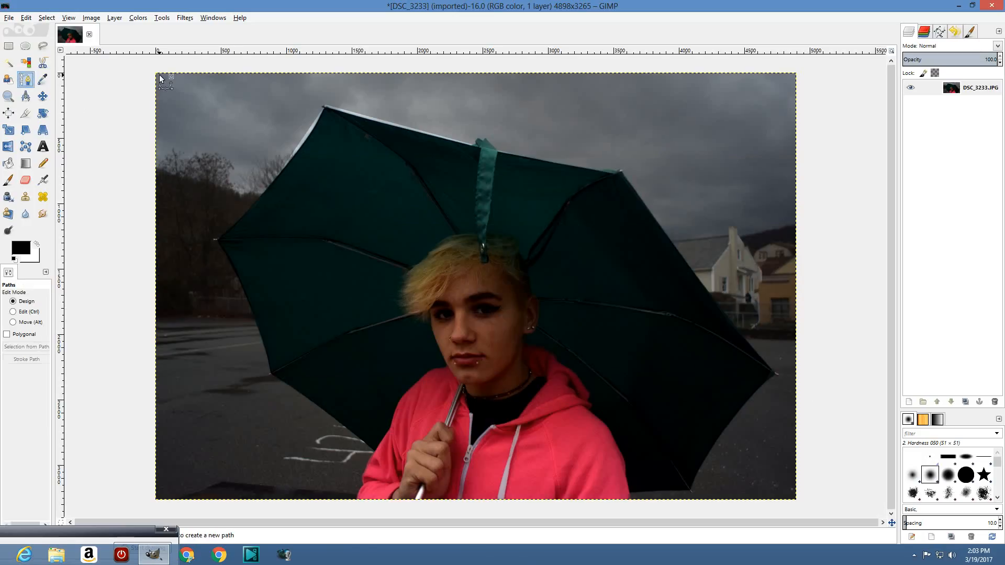
click(156, 495)
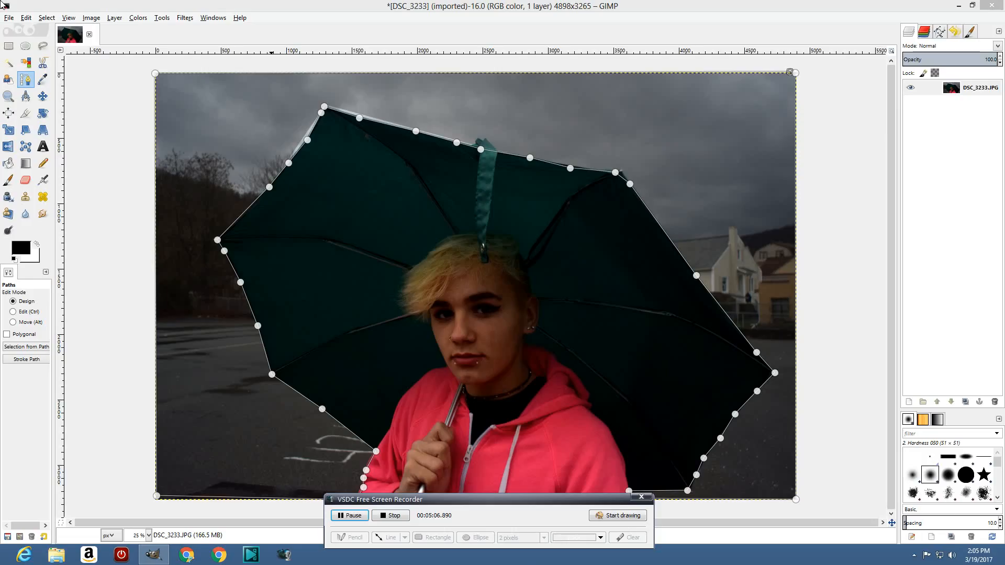
click(47, 18)
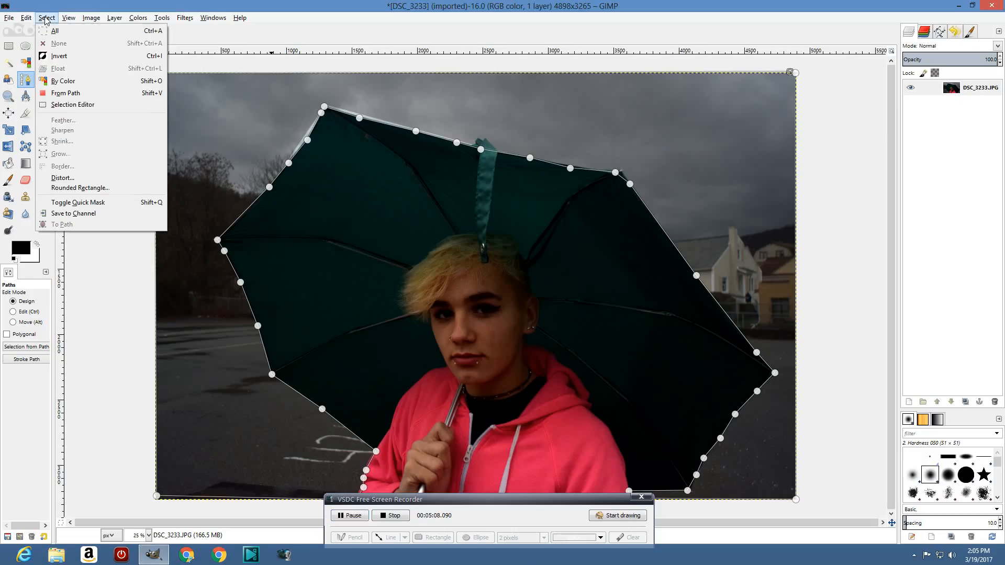
click(65, 94)
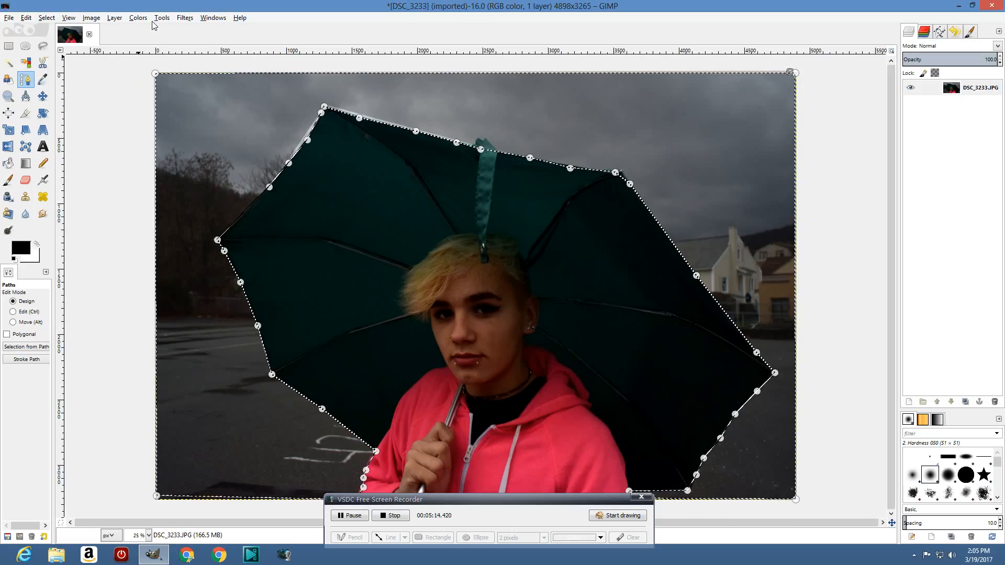
Apply a brightness-contrast adjustment to the selected background with brightness -72 and contrast -74.
click(136, 19)
click(168, 68)
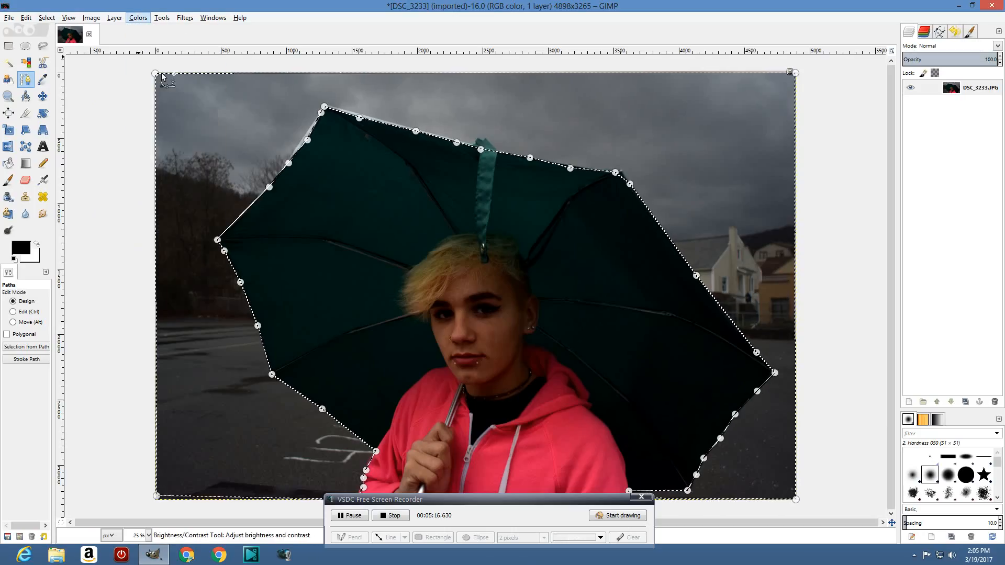
drag(164, 83, 133, 84)
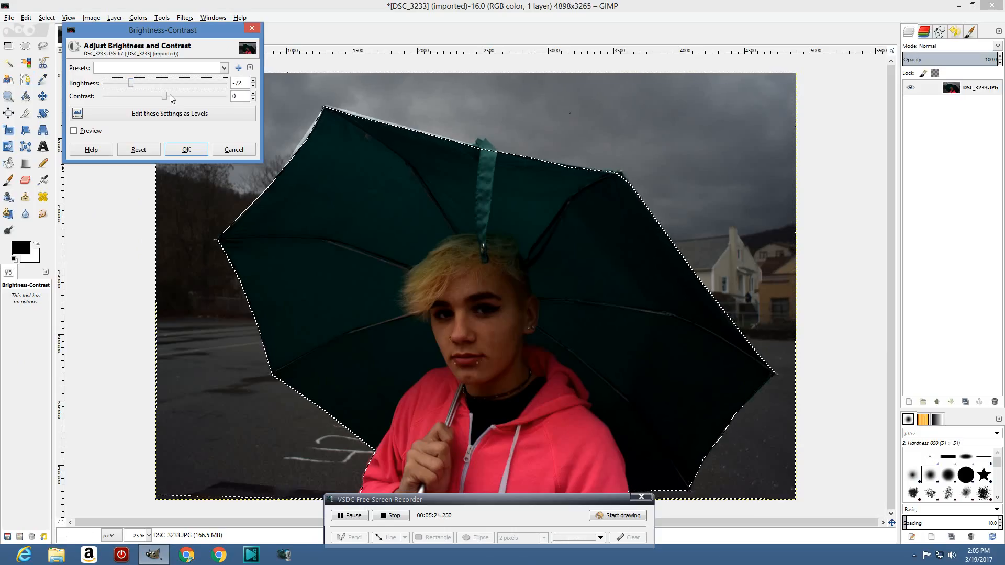
drag(164, 98, 131, 100)
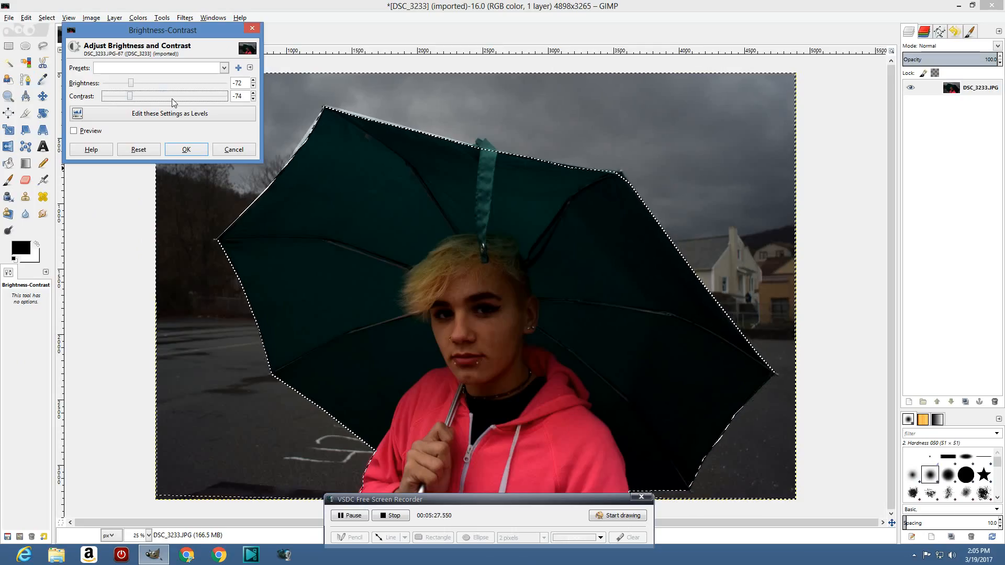
click(201, 151)
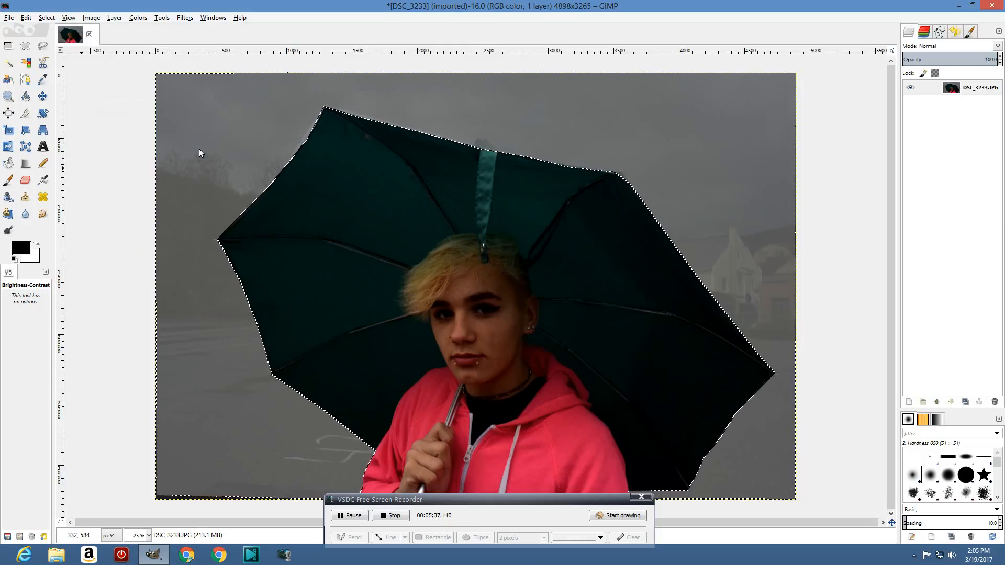
Apply a second brightness-contrast adjustment to the background, lowering the brightness past -72 and the contrast to about -118.
click(138, 17)
click(152, 69)
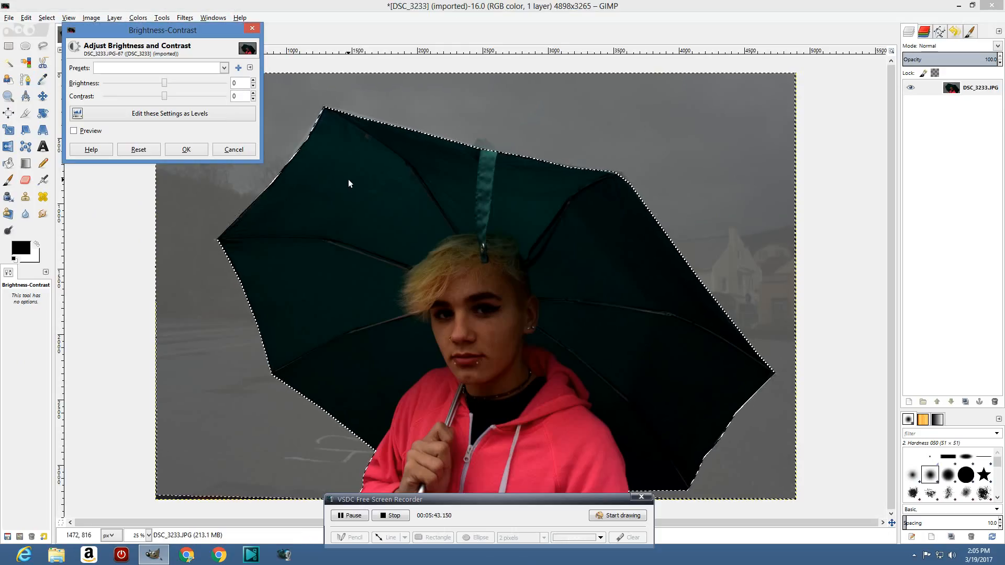
click(253, 86)
click(253, 86)
click(253, 99)
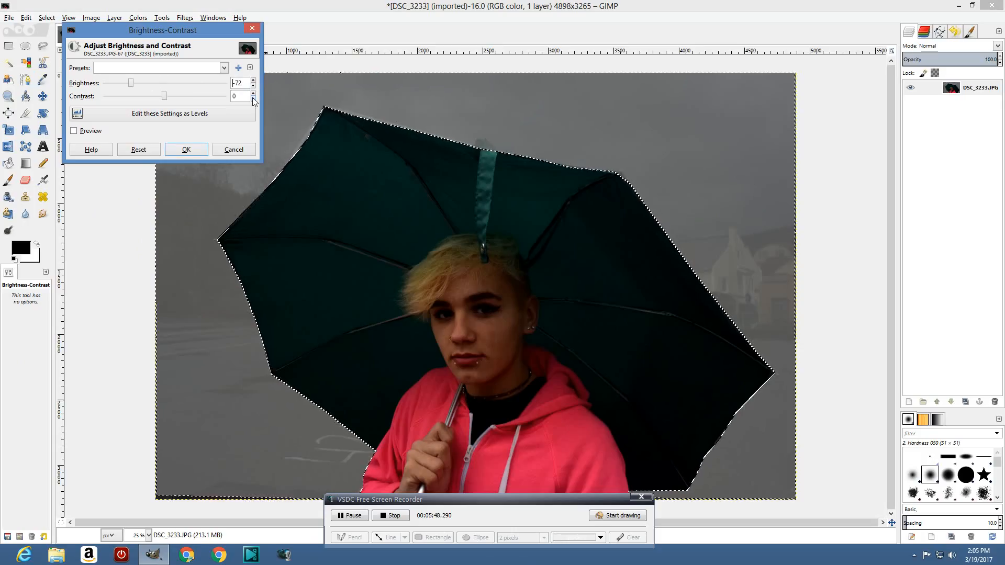
click(254, 99)
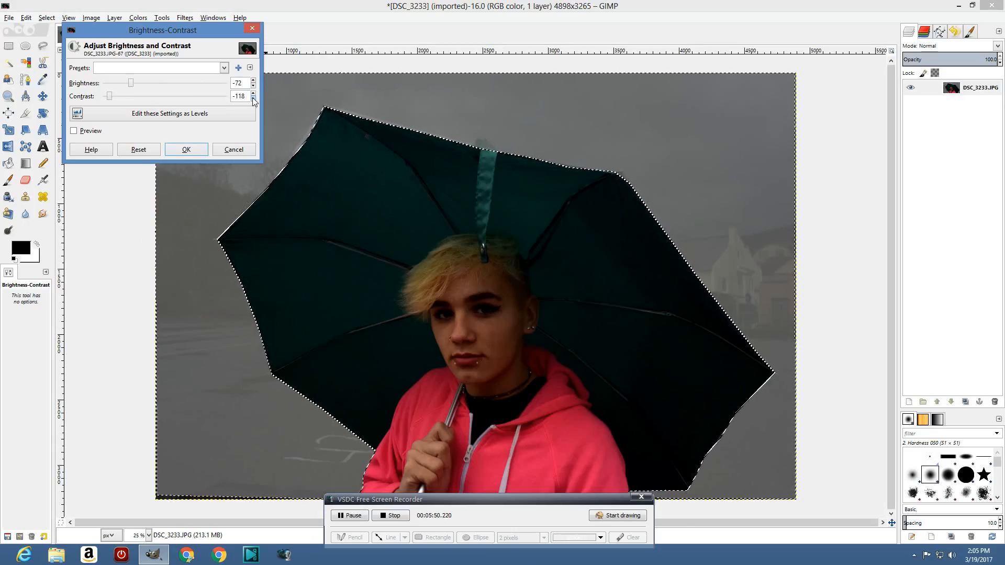
click(252, 87)
click(177, 151)
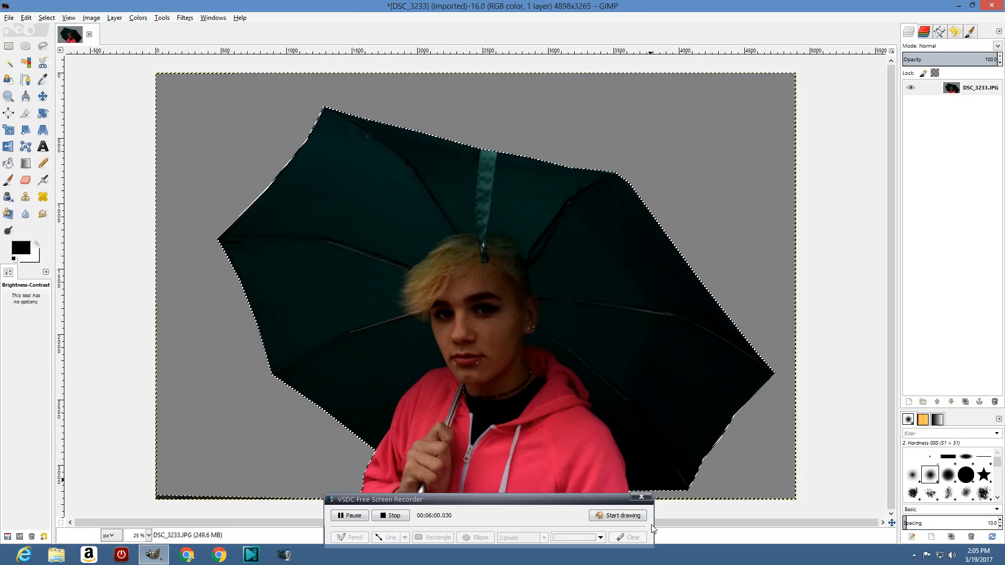
Move the screen recorder window off the portrait and clear the background selection.
drag(520, 500, 927, 158)
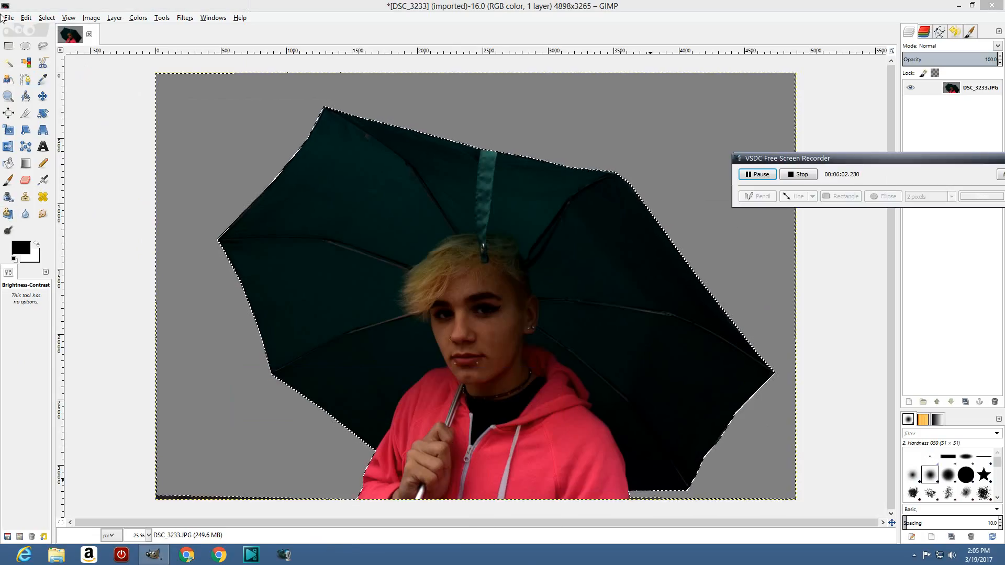
click(46, 17)
click(64, 40)
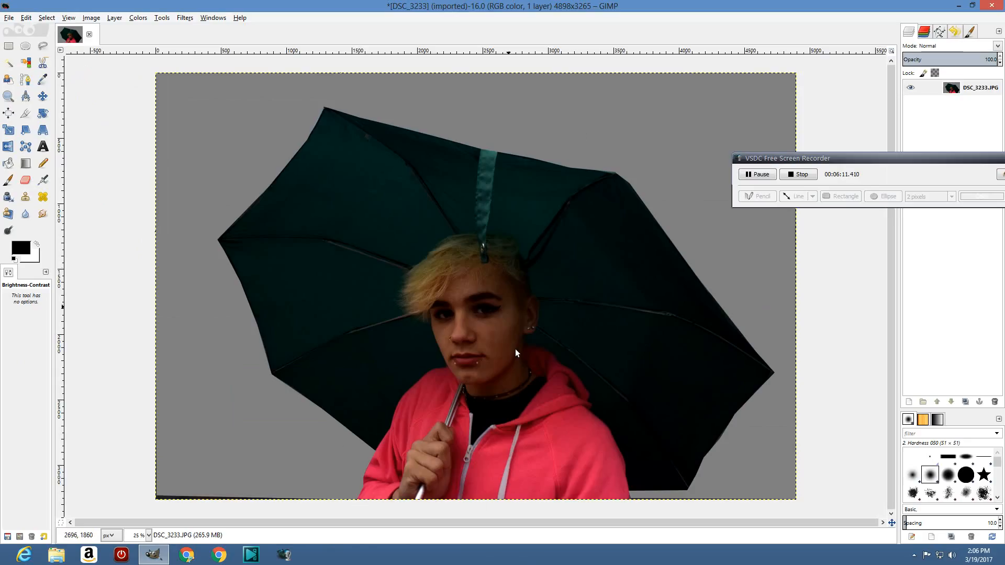
scroll(643, 366, up, 1)
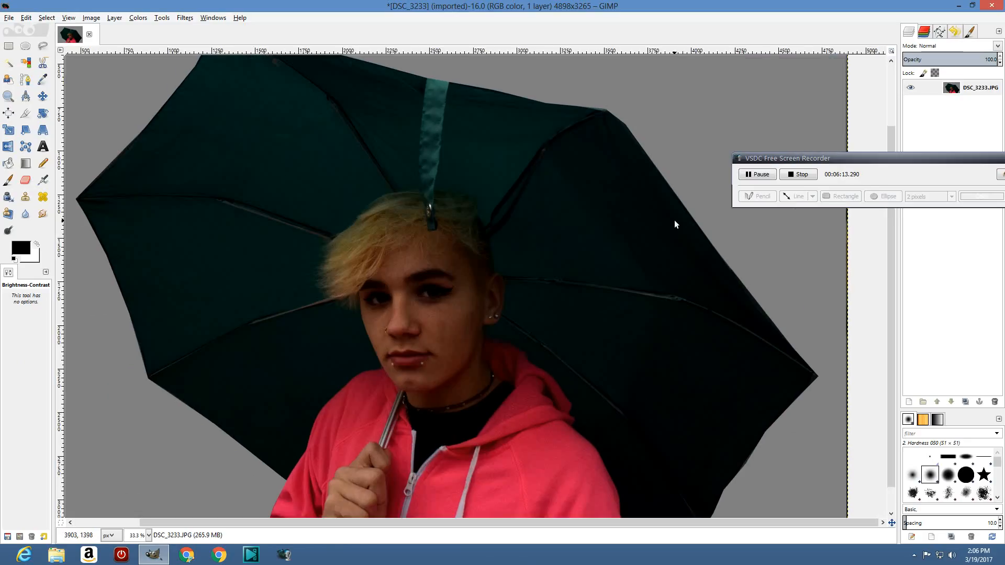
Bring the whole portrait into view and move the screen recorder window clear of the layer list.
scroll(662, 262, down, 1)
scroll(607, 344, down, 1)
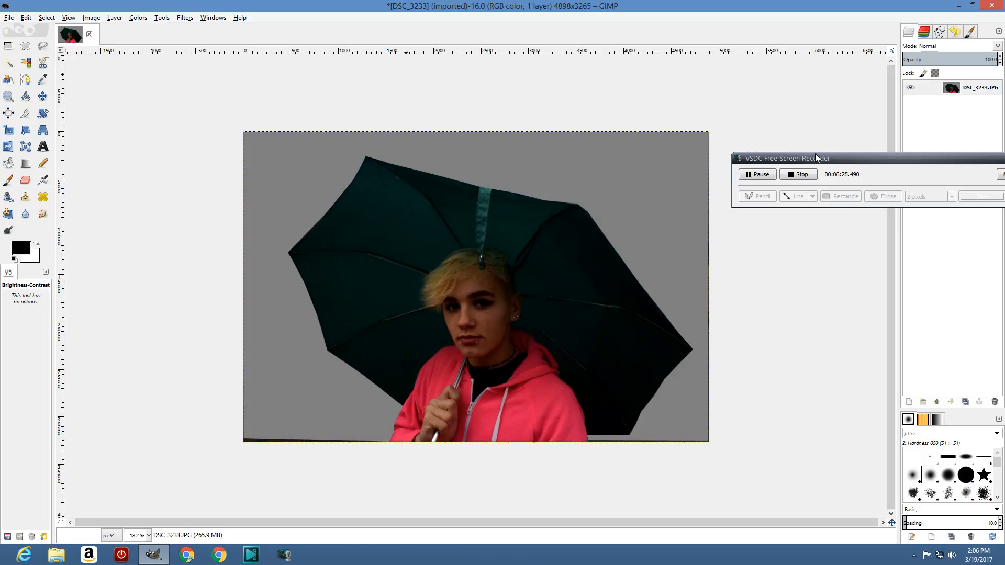
drag(815, 157, 628, 51)
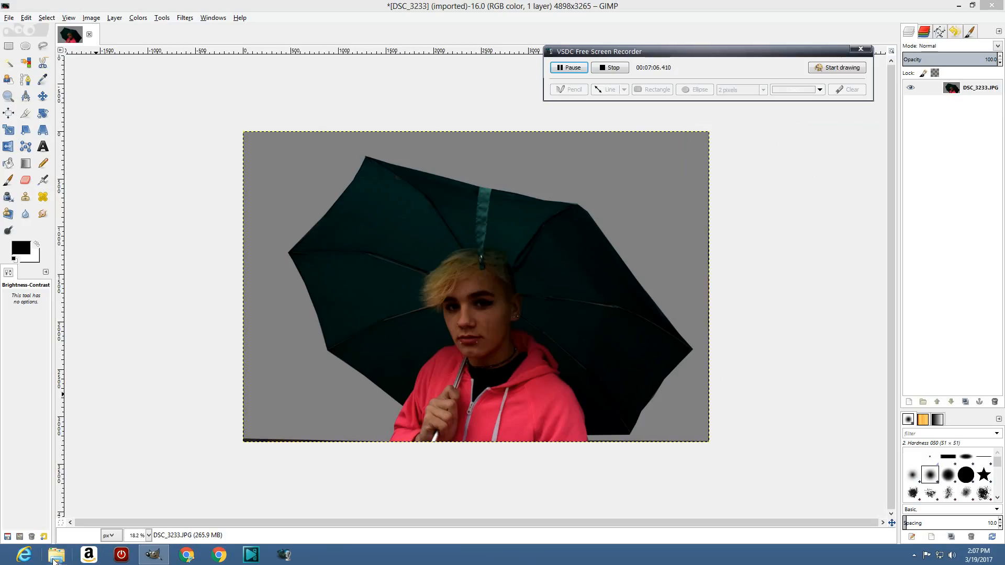
Switch to File Explorer and open the edited folder in the Pictures library.
click(56, 556)
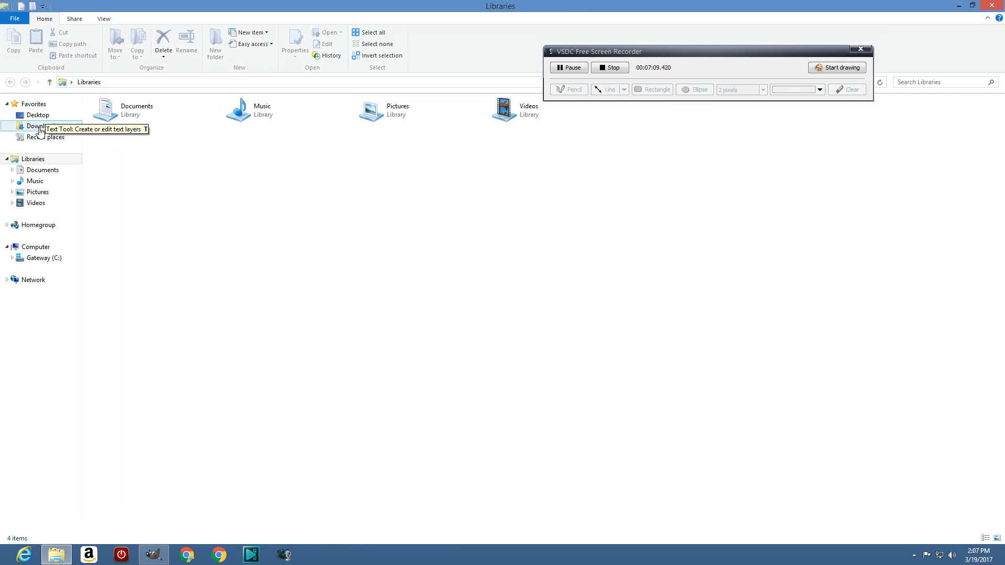
double_click(390, 108)
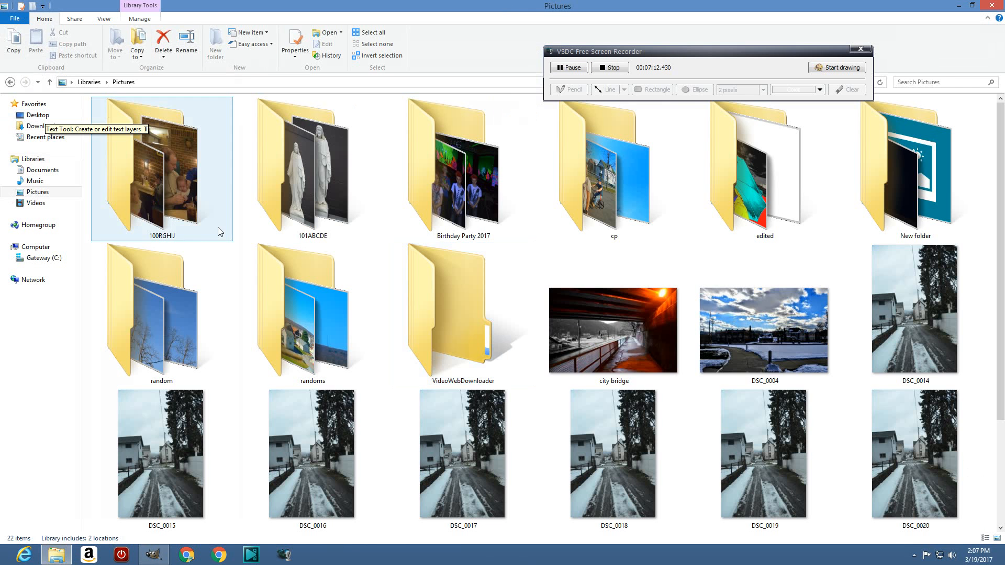
click(745, 187)
double_click(742, 183)
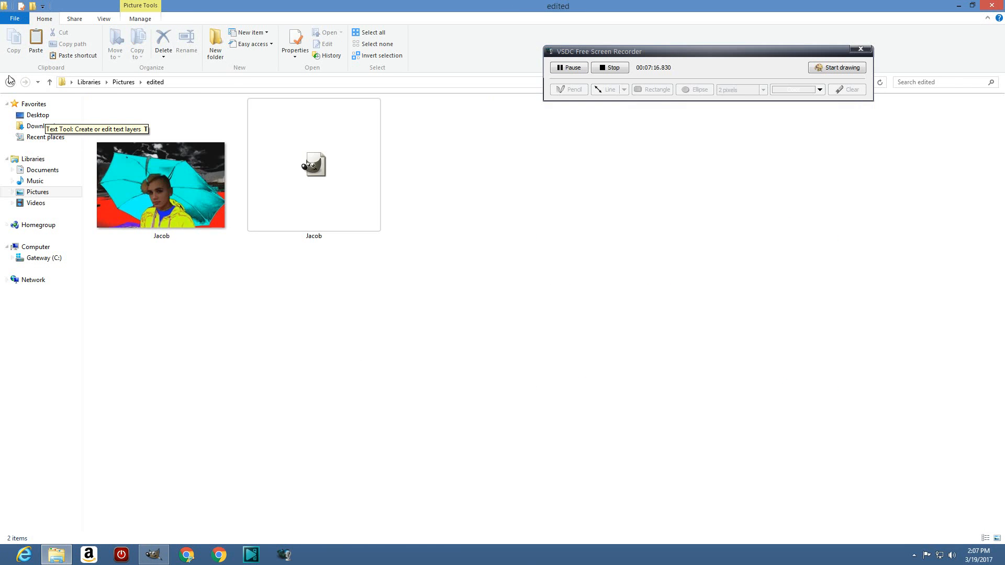
Look through the other folders and photos in the Pictures library, and return to the portrait in GIMP.
click(10, 82)
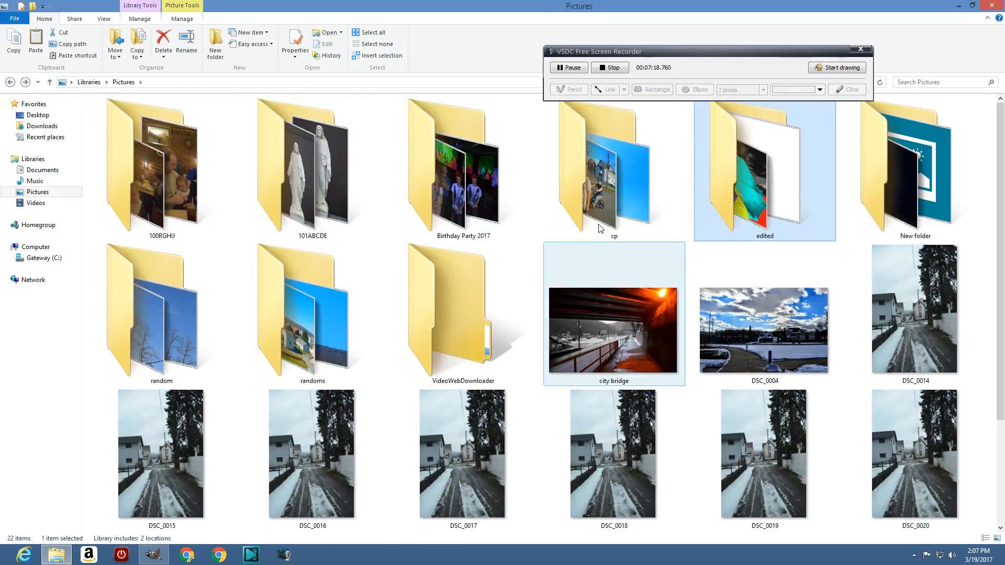
click(323, 324)
scroll(329, 330, down, 2)
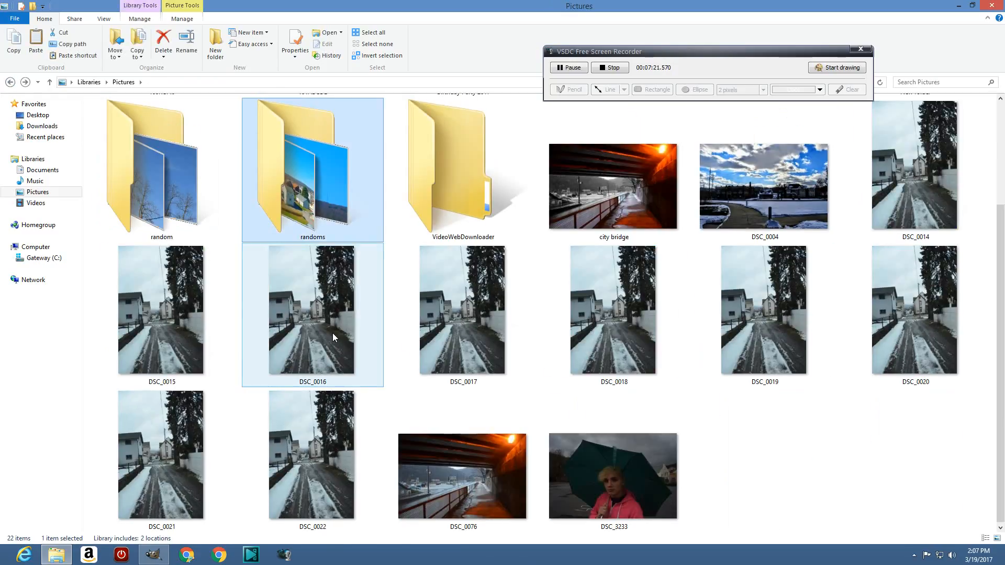
scroll(575, 381, up, 2)
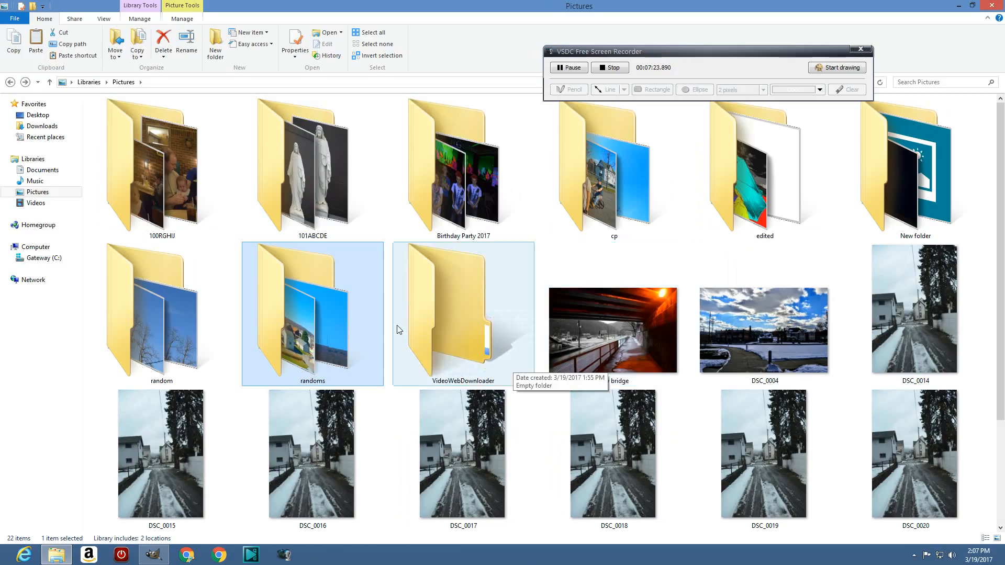
click(959, 5)
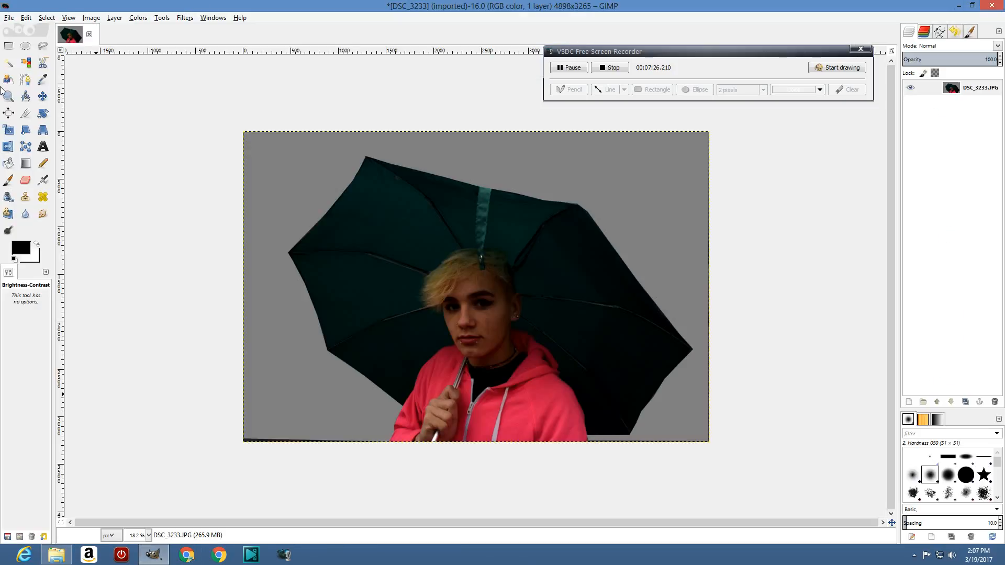